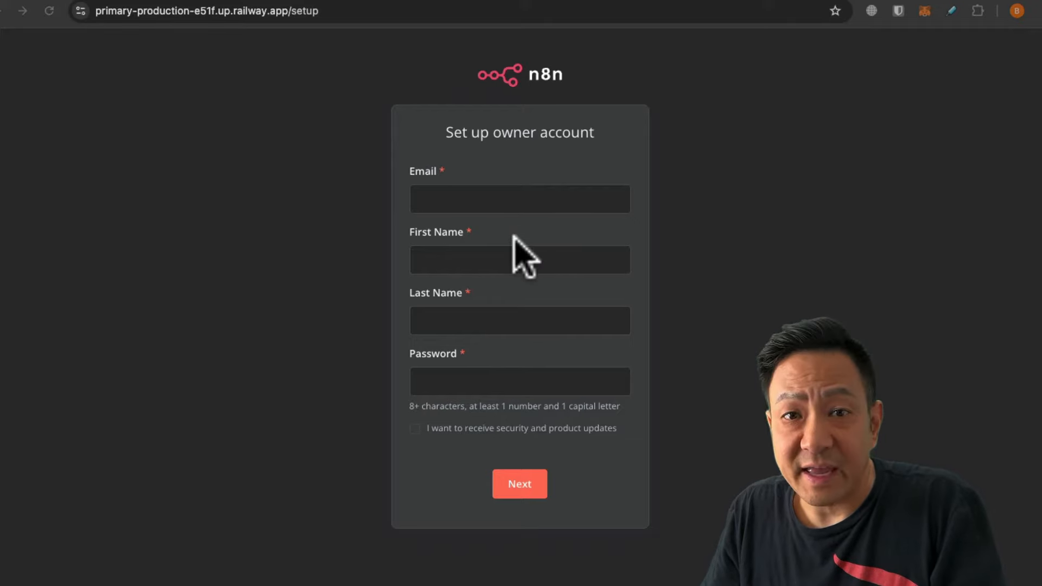
# - Fill in the owner account's email, first name, last name and password, and submit the setup form
pyautogui.click(540, 260)
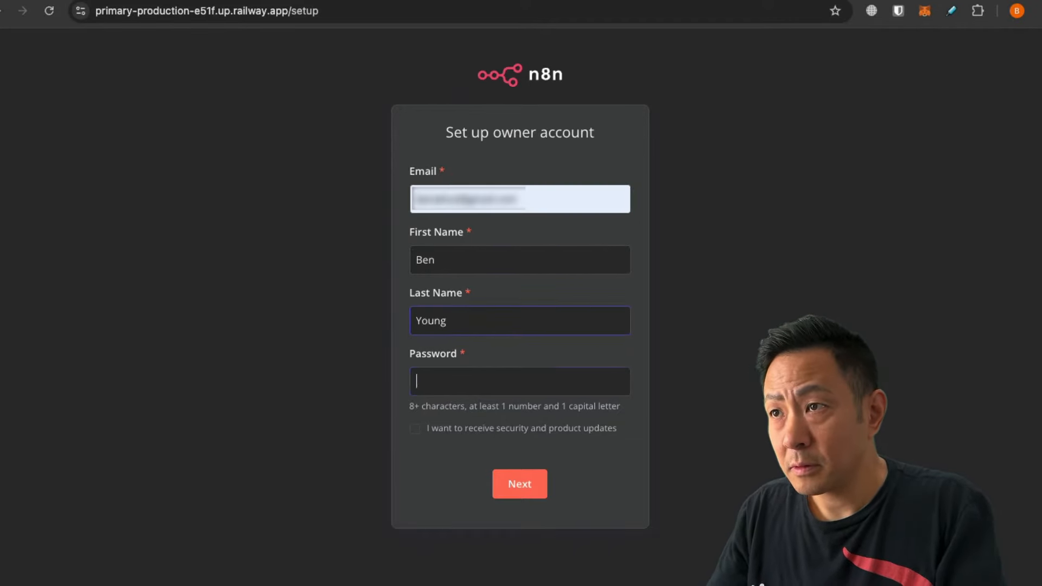
pyautogui.write('***')
pyautogui.click(521, 483)
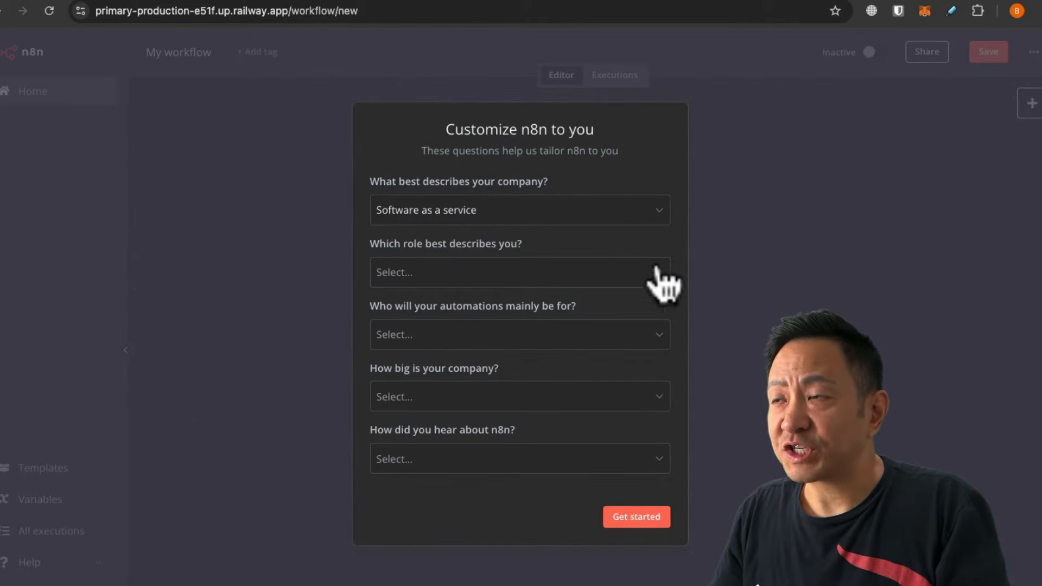
# - Choose "Systems integrator / Automation agency" as the company description and open the choices for the role question
pyautogui.click(635, 211)
pyautogui.click(573, 326)
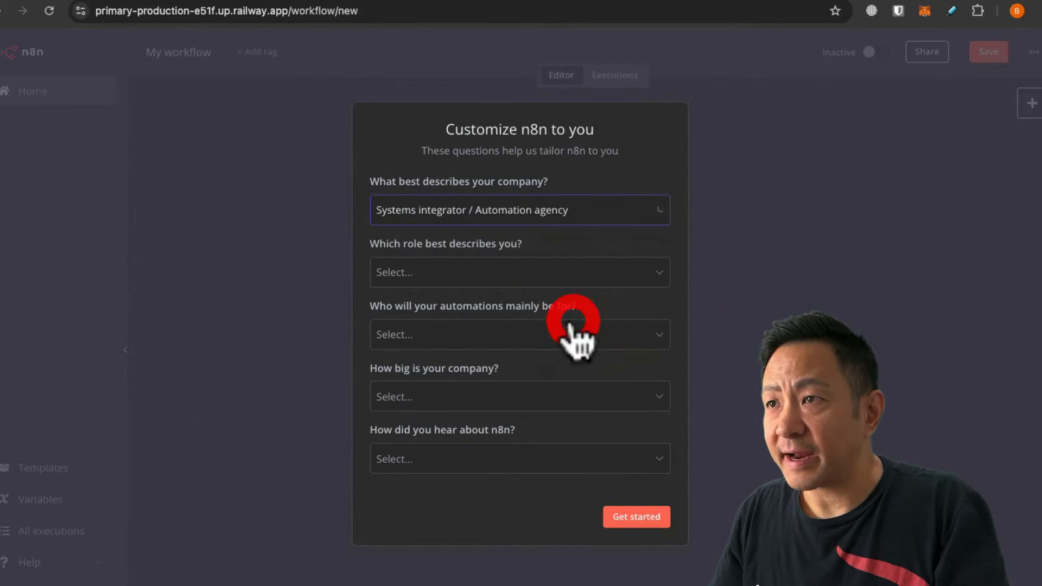
pyautogui.click(542, 271)
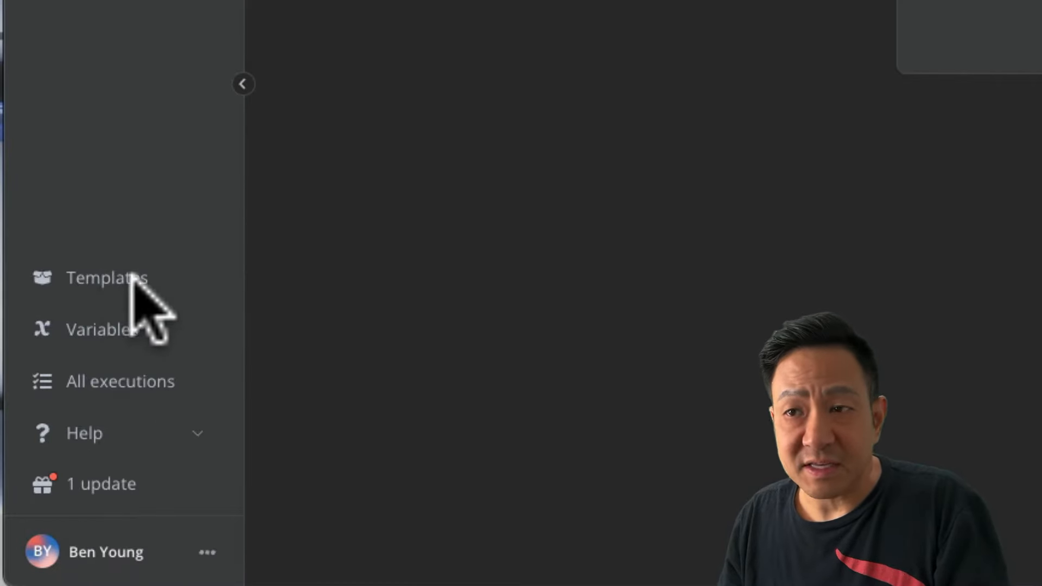
# - Look through the Variables page, the list of all executions and the Help entries
pyautogui.click(100, 332)
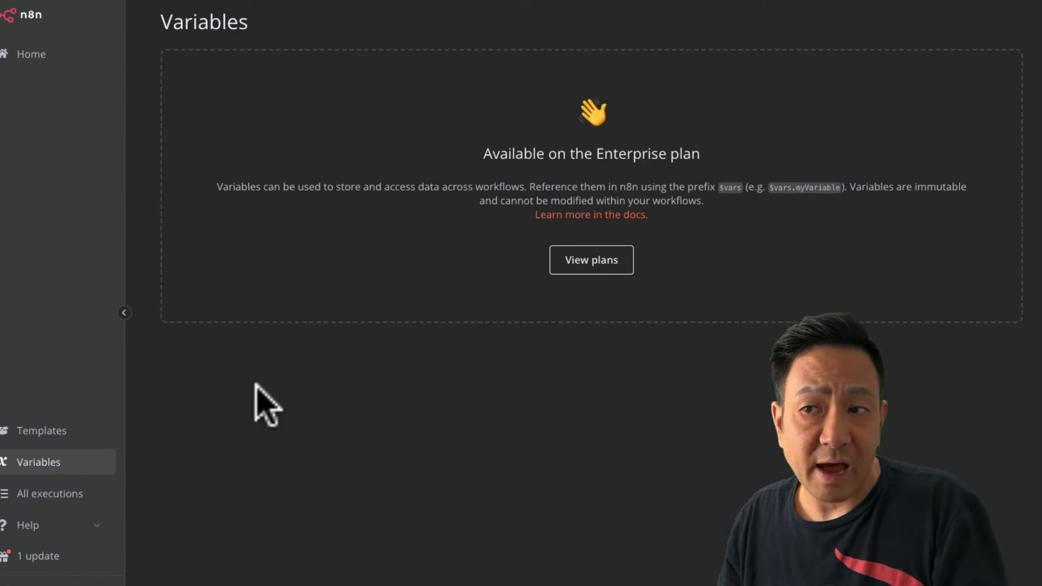
pyautogui.click(54, 491)
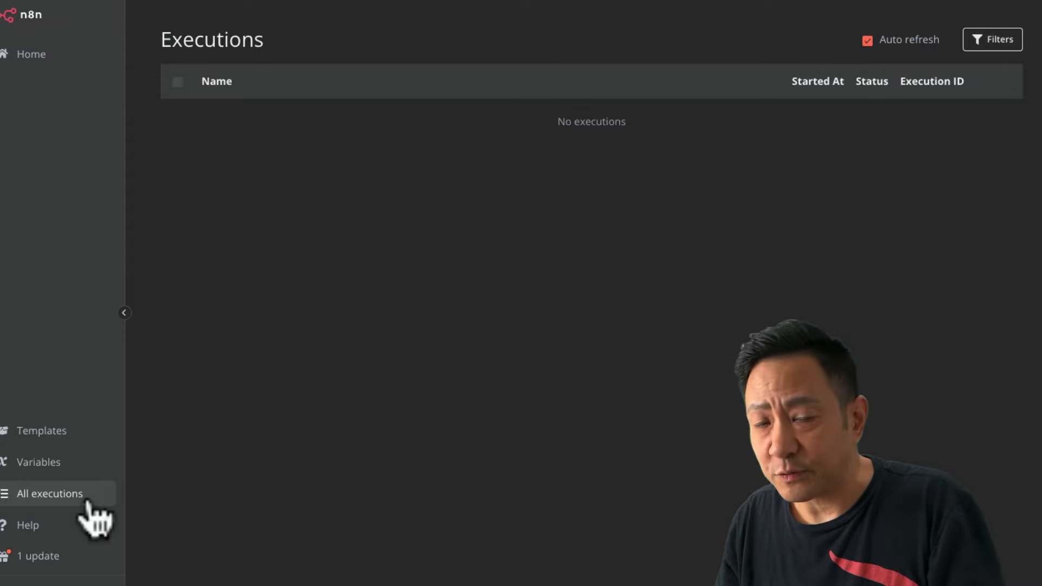
pyautogui.click(97, 524)
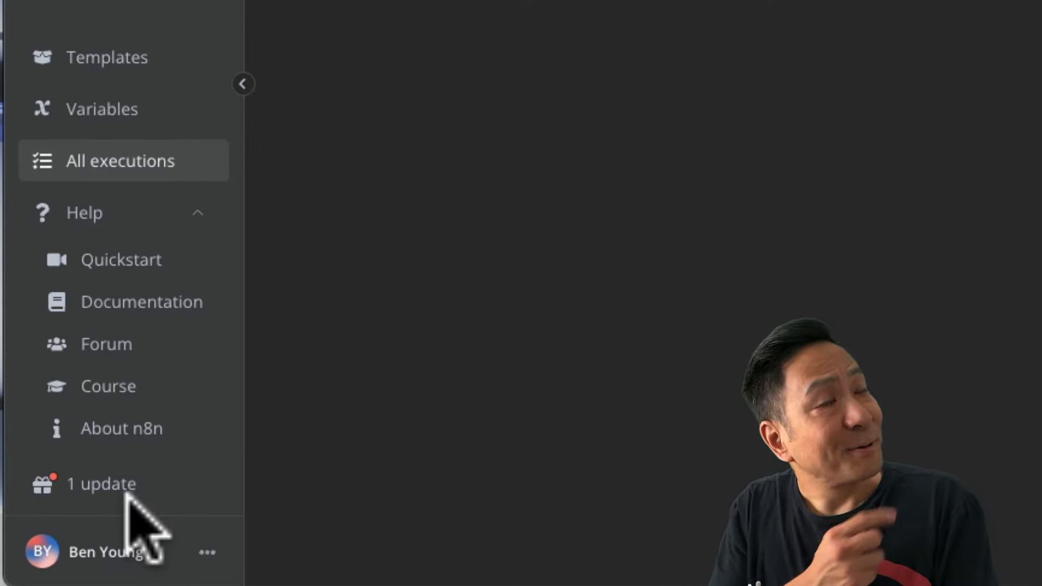
# - Open the personal settings, view the theme choices, and return to the main screen
pyautogui.click(205, 552)
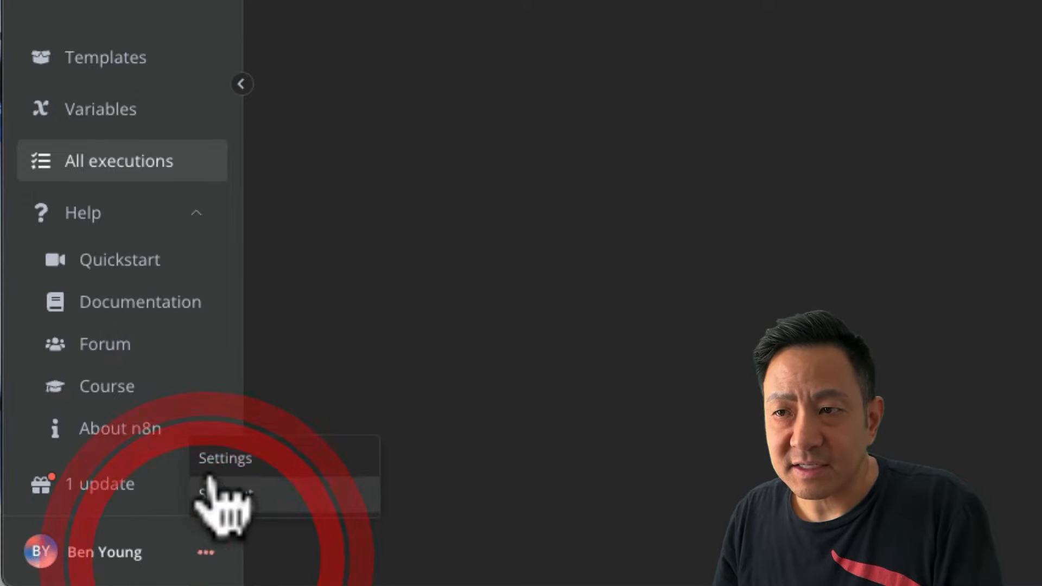
pyautogui.click(215, 480)
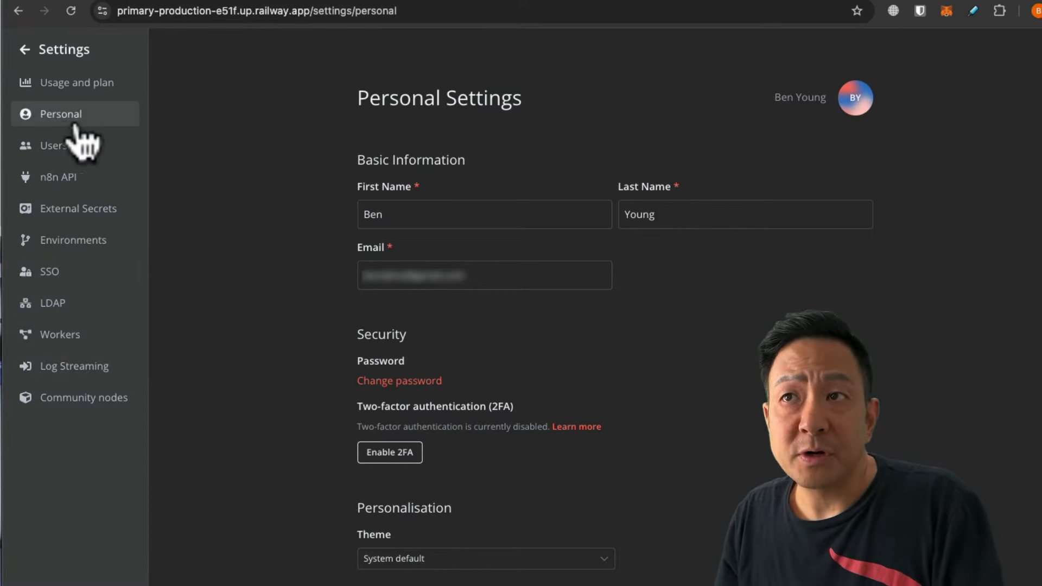
pyautogui.click(517, 557)
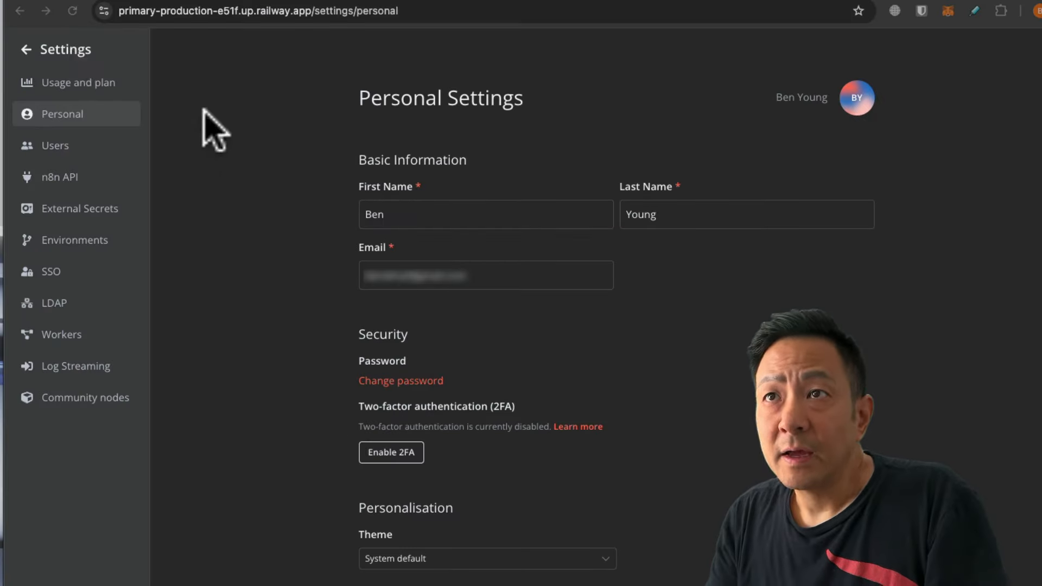
pyautogui.click(27, 49)
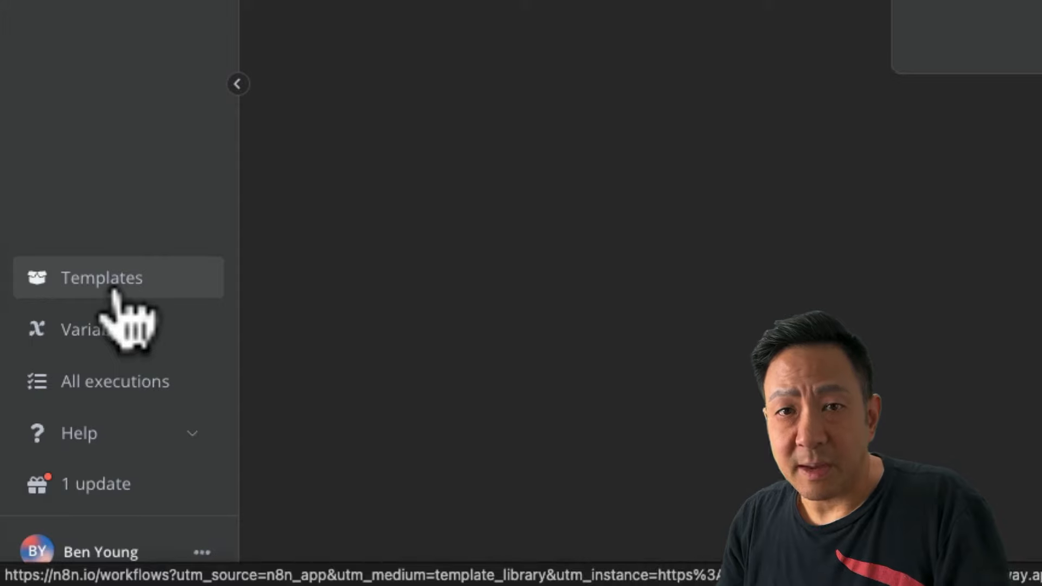
# - Open the workflow template library and search it for "quick"
pyautogui.click(114, 288)
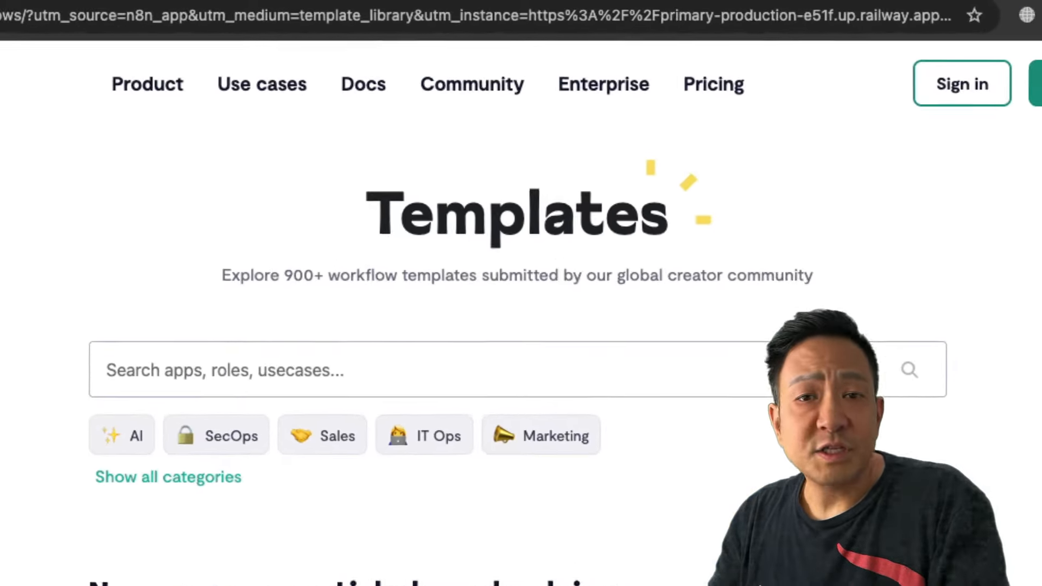
pyautogui.scroll(-1, 7, 441)
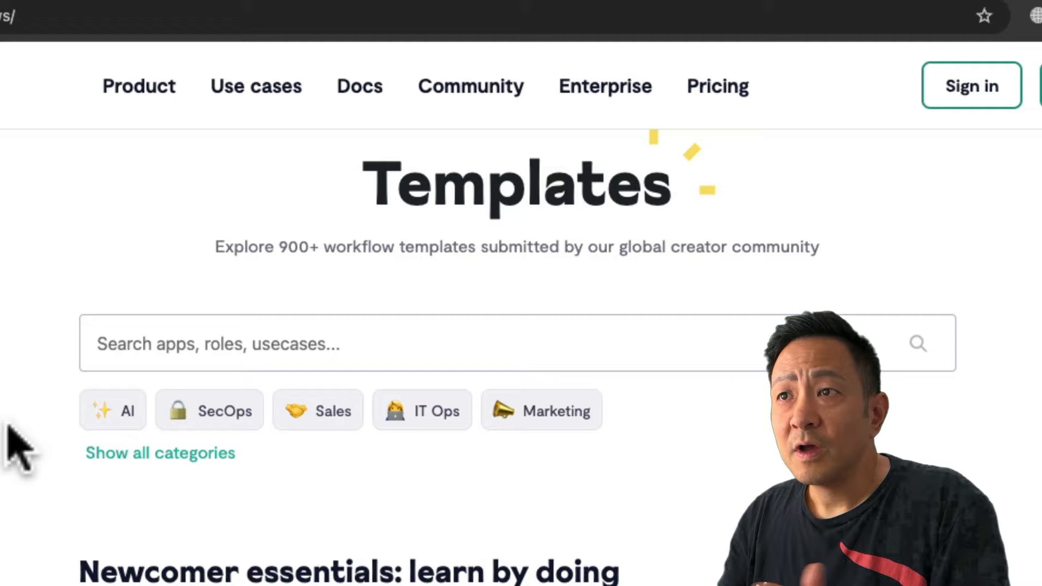
pyautogui.click(152, 338)
pyautogui.write('qui')
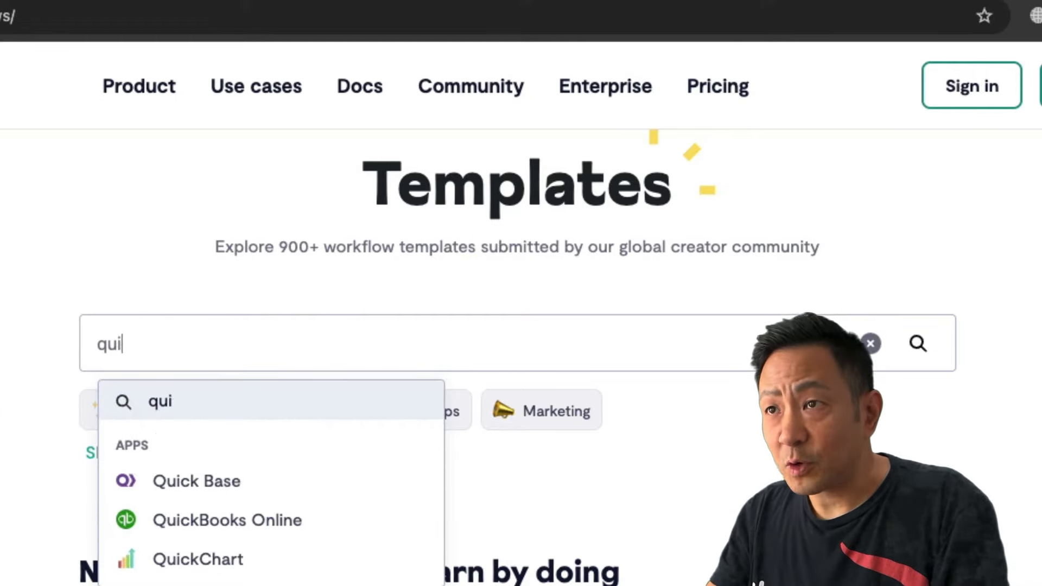
pyautogui.write('ck')
pyautogui.press('Return')
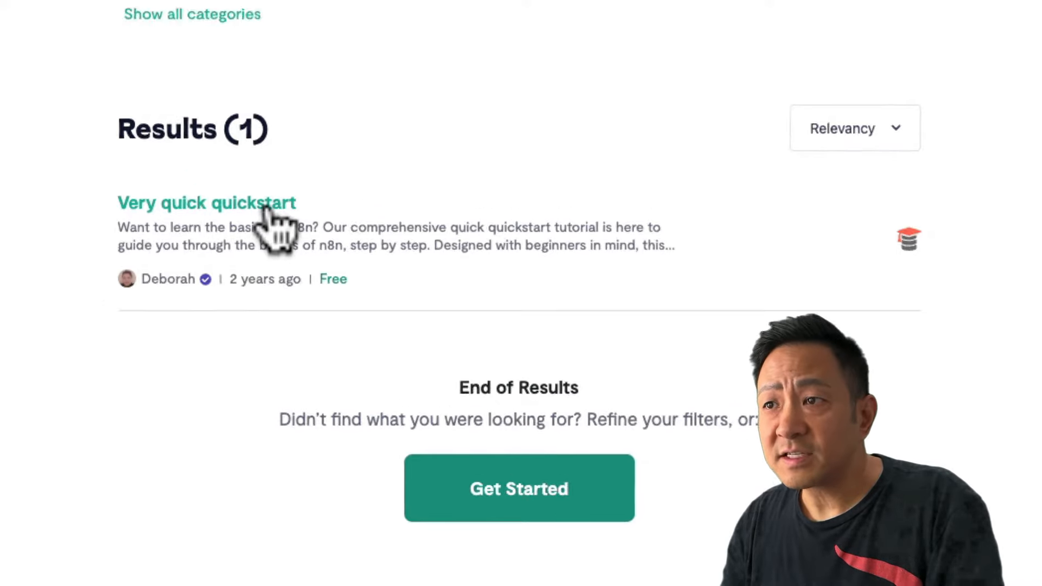
# - Open the "Very quick quickstart" template, activate its preview, and import it into the self-hosted instance
pyautogui.click(267, 209)
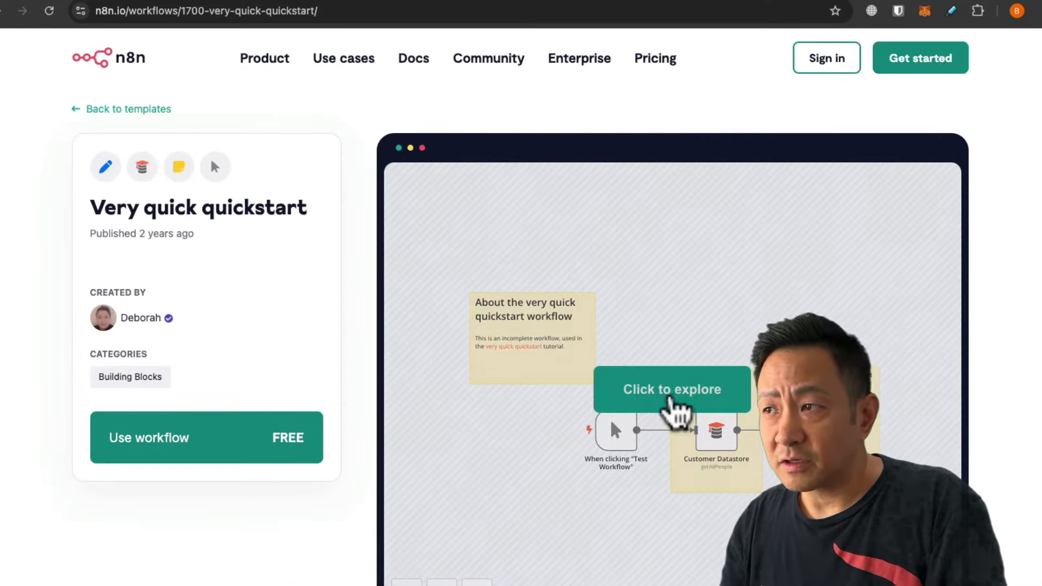
pyautogui.click(672, 400)
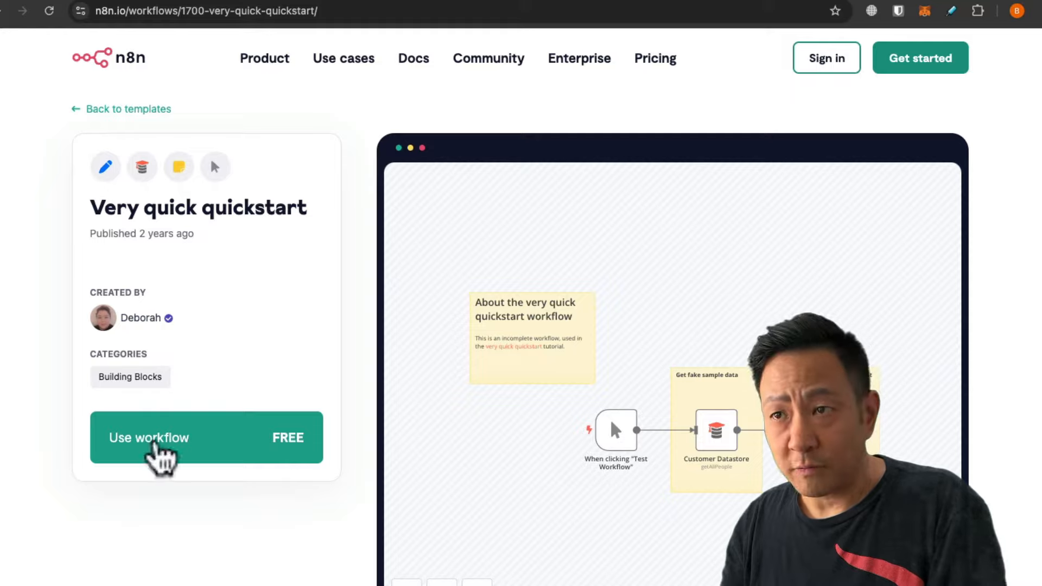
pyautogui.click(158, 453)
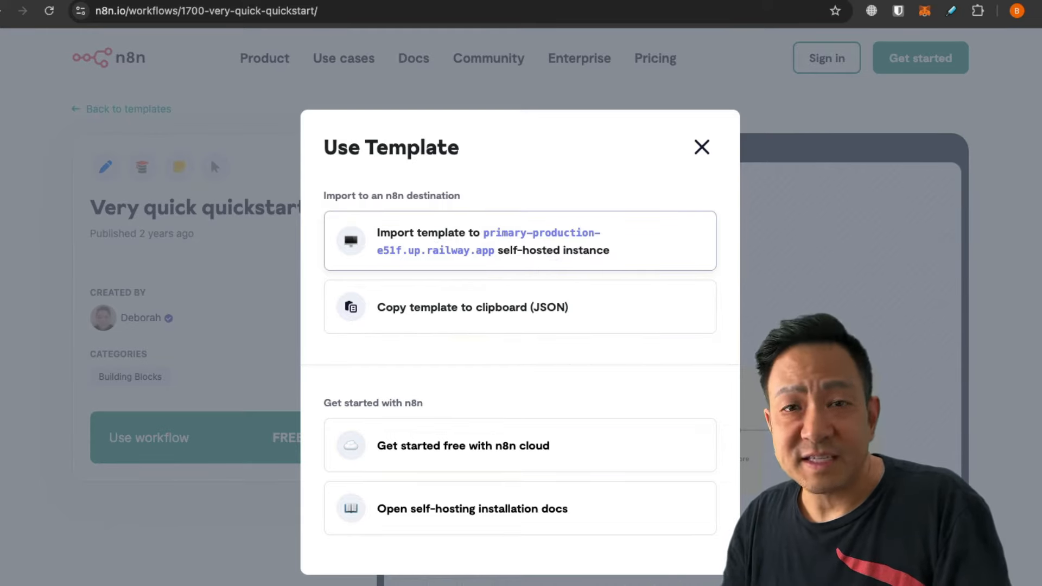
pyautogui.click(549, 266)
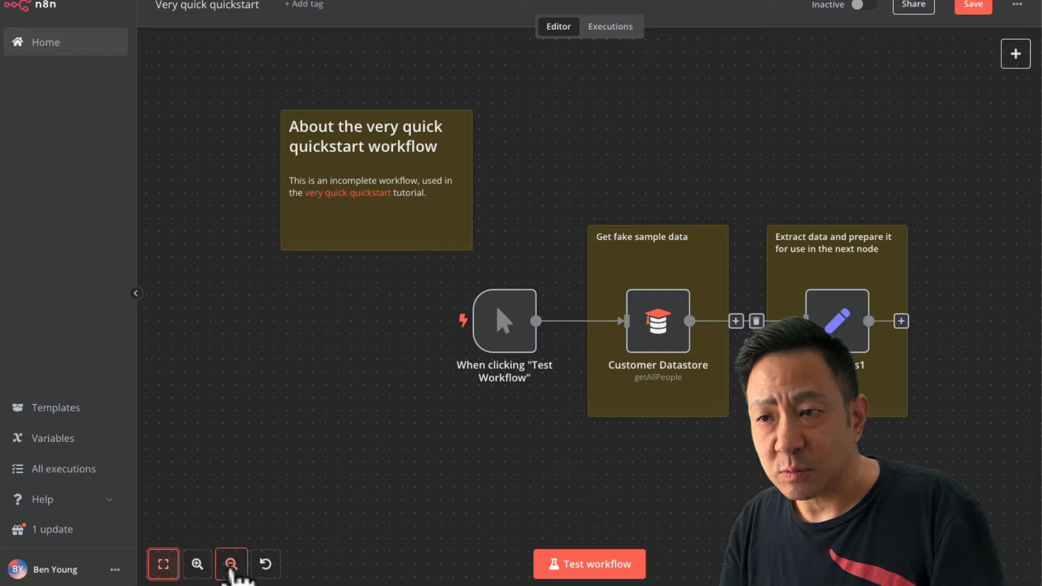
# - Reset the canvas zoom and examine the imported workflow, trying a box selection around all its nodes
pyautogui.click(266, 564)
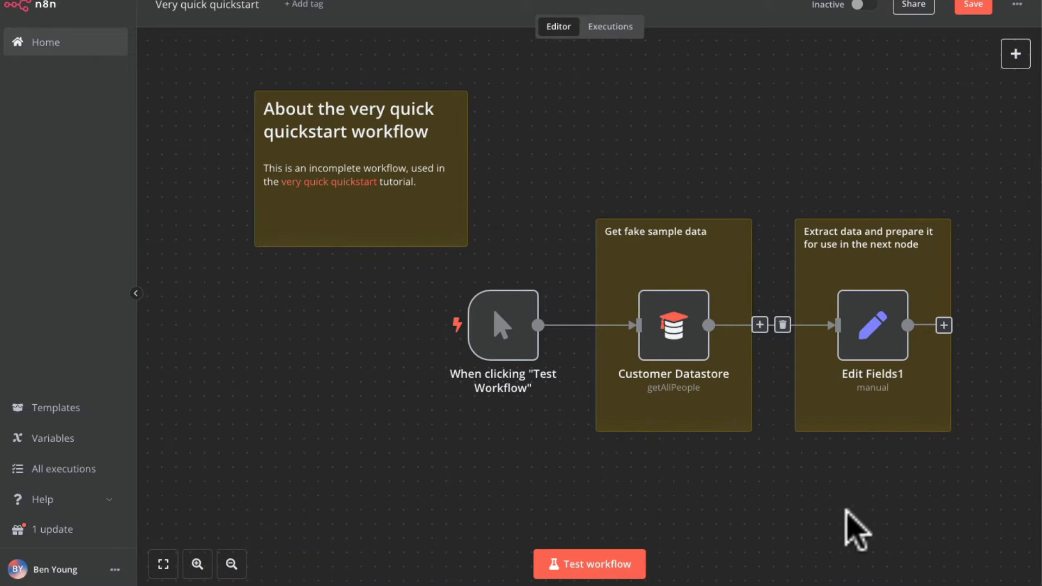
pyautogui.moveTo(978, 519); pyautogui.dragTo(228, 59)
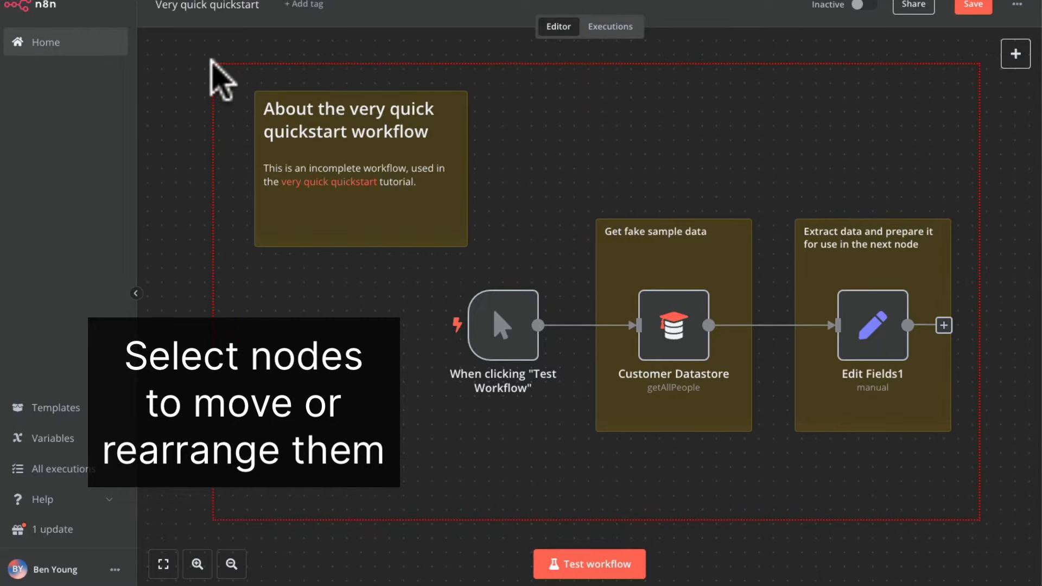
pyautogui.moveTo(211, 60); pyautogui.dragTo(371, 151)
pyautogui.moveTo(239, 70); pyautogui.dragTo(218, 62)
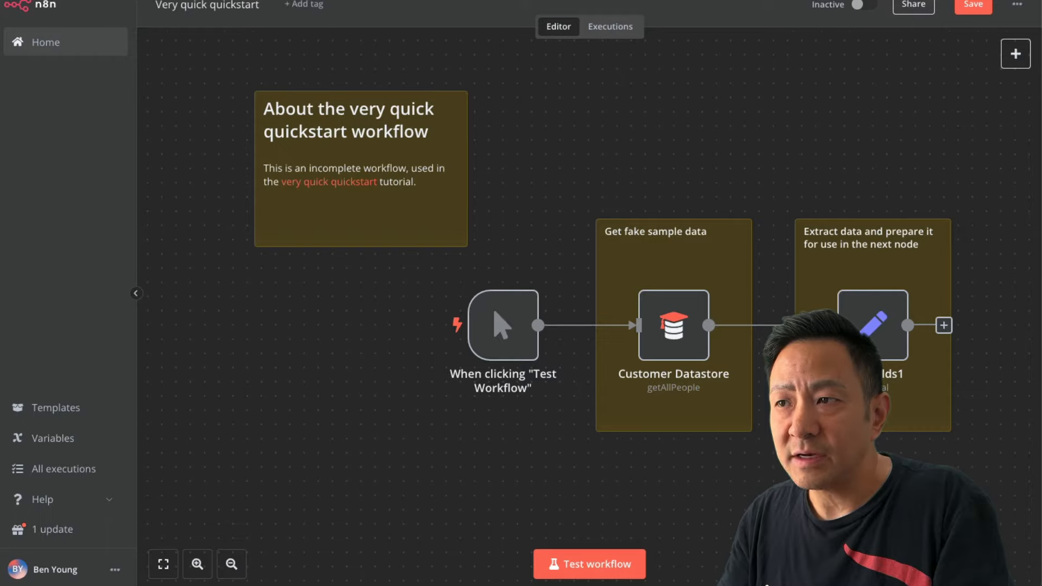
pyautogui.moveTo(412, 396); pyautogui.dragTo(320, 373)
pyautogui.moveTo(578, 466); pyautogui.dragTo(465, 484)
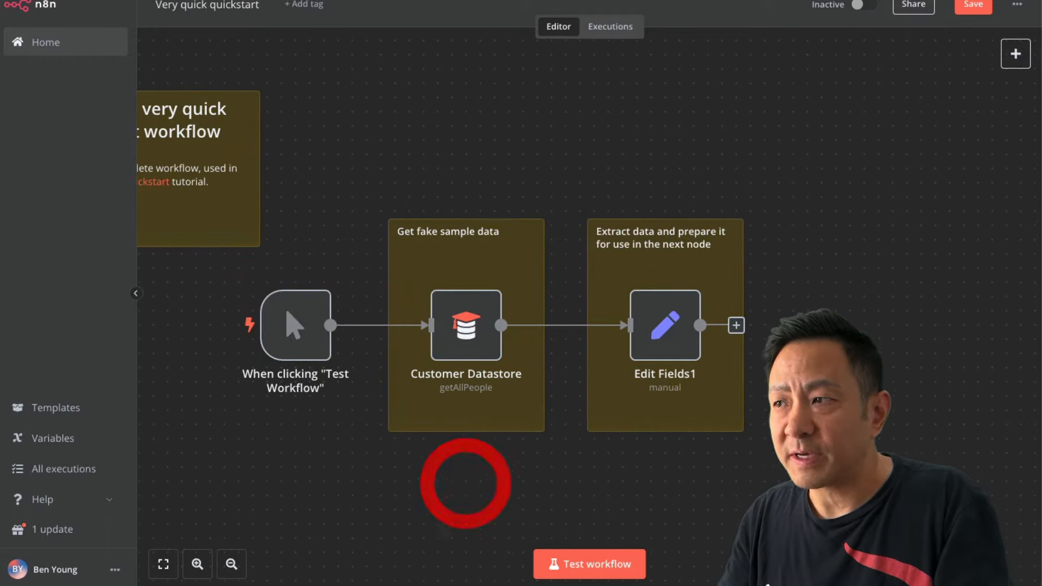
pyautogui.moveTo(831, 359); pyautogui.dragTo(852, 396)
pyautogui.moveTo(544, 140); pyautogui.dragTo(639, 111)
pyautogui.moveTo(504, 141); pyautogui.dragTo(524, 126)
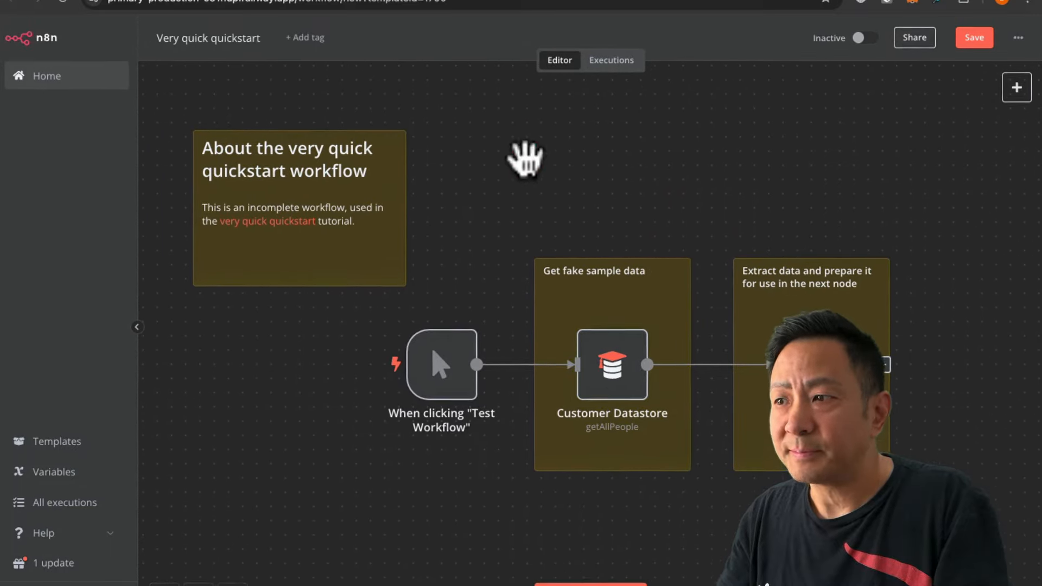
# - Open the Customer Datastore node, keep Get All People as its operation, and test the step
pyautogui.doubleClick(623, 395)
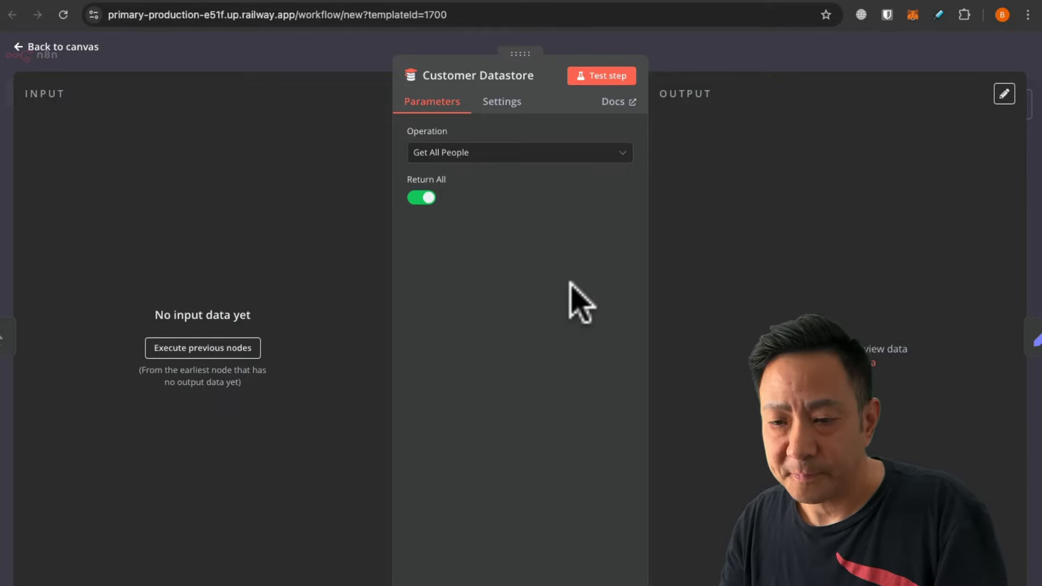
pyautogui.click(579, 147)
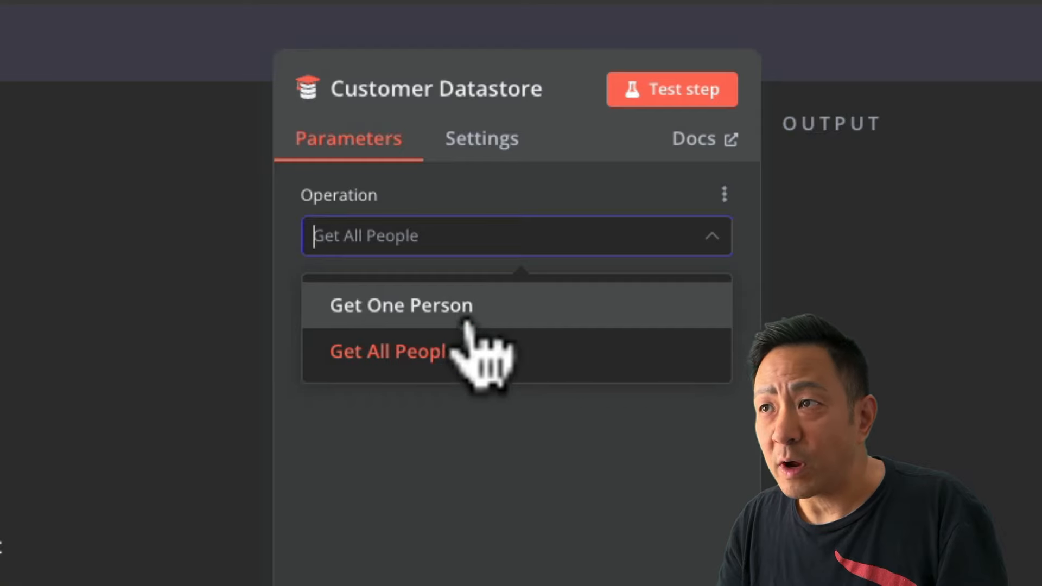
pyautogui.click(473, 412)
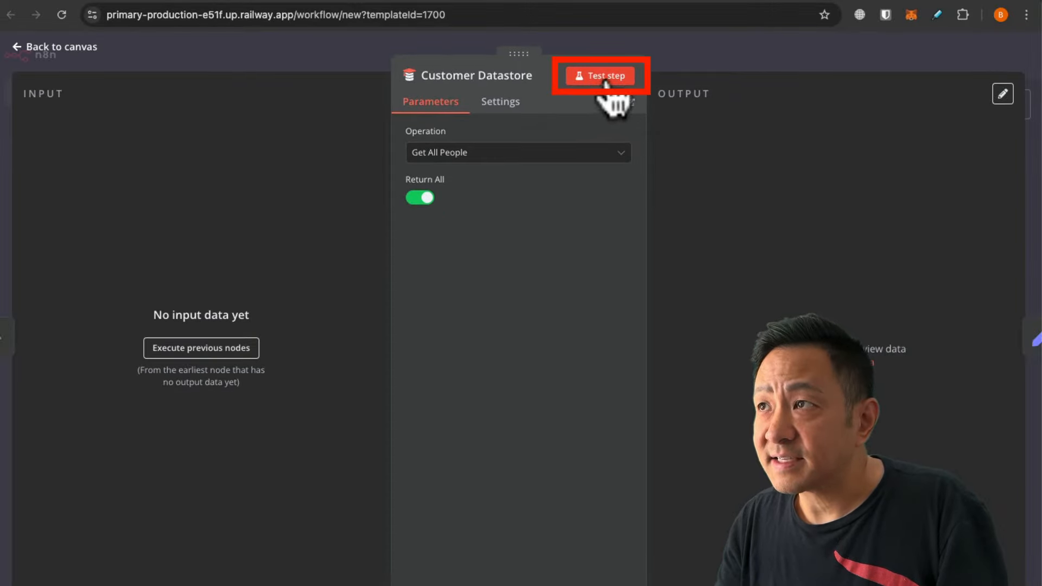
pyautogui.click(602, 79)
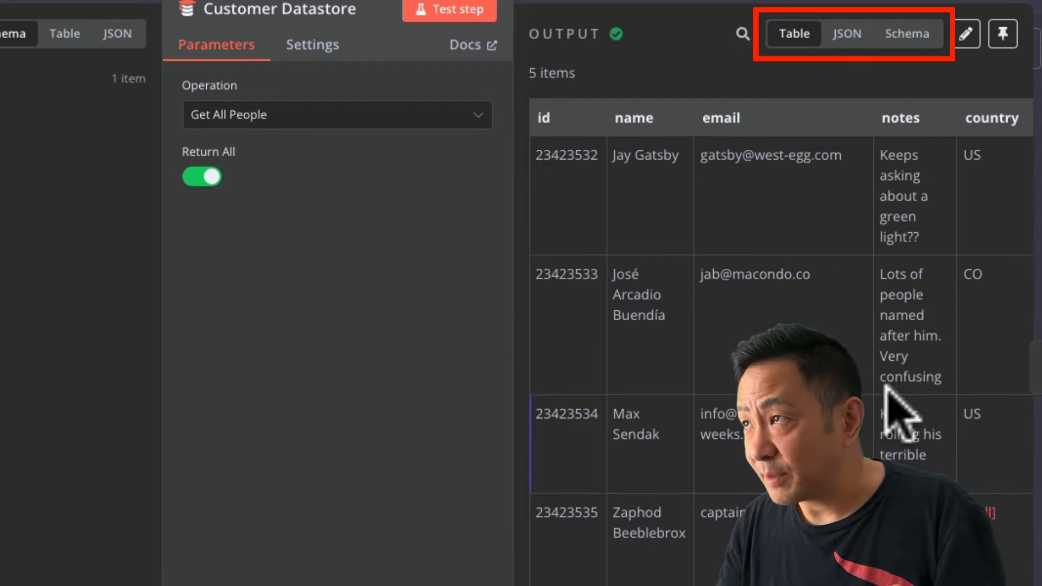
# - Review the Customer Datastore output in JSON and Schema format, and return to the Table view
pyautogui.click(846, 34)
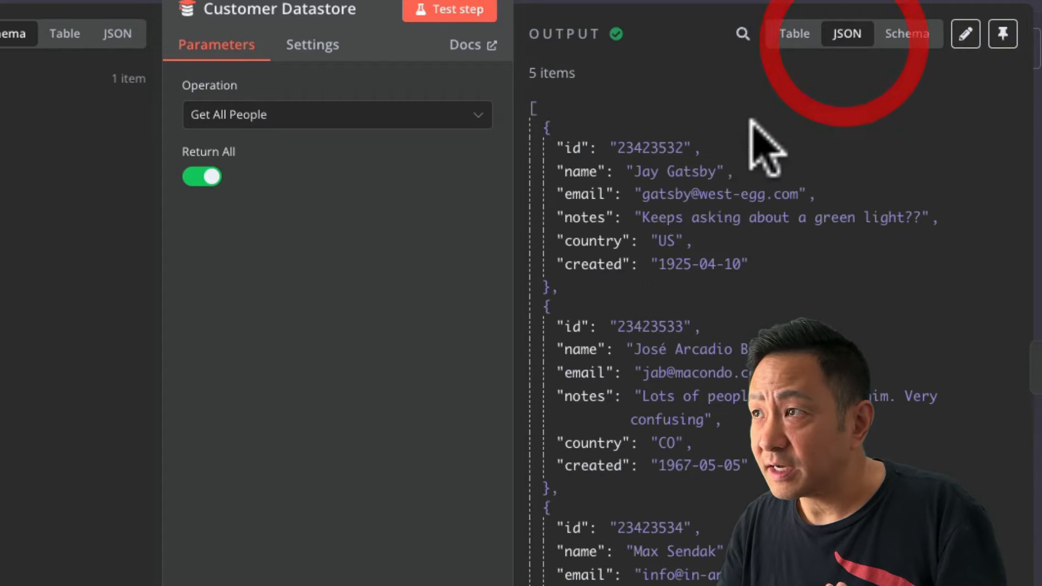
pyautogui.scroll(-5, 696, 295)
pyautogui.scroll(5, 787, 217)
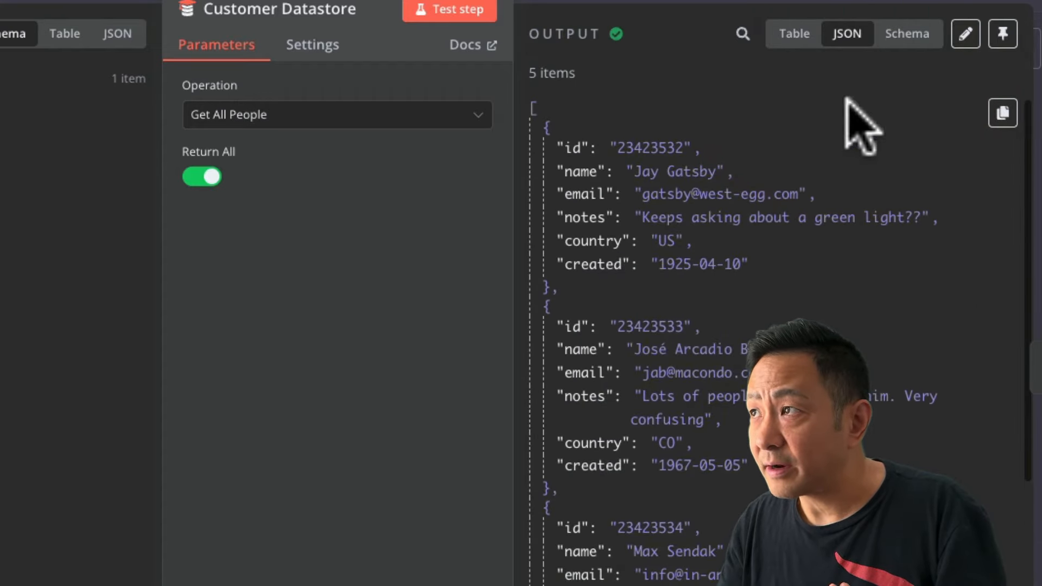
pyautogui.click(906, 33)
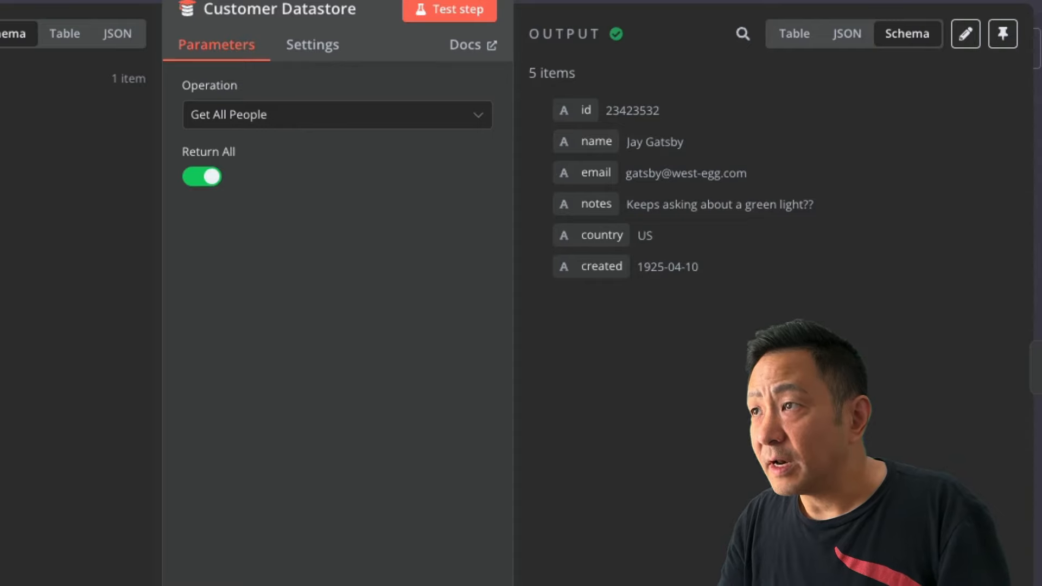
pyautogui.click(794, 34)
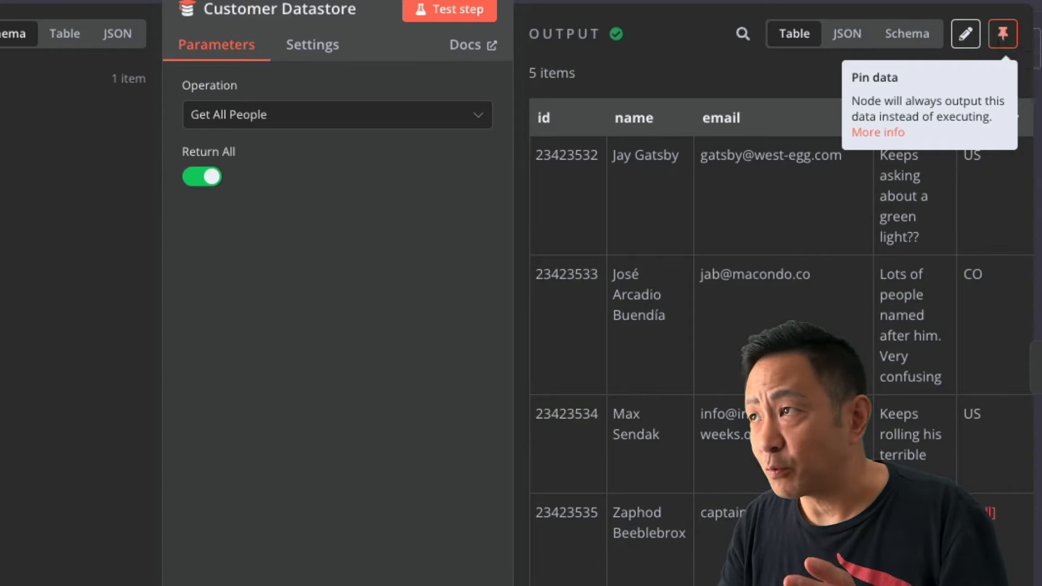
# - Pin the Customer Datastore output data, return to the canvas, and open the Edit Fields1 node
pyautogui.click(1003, 34)
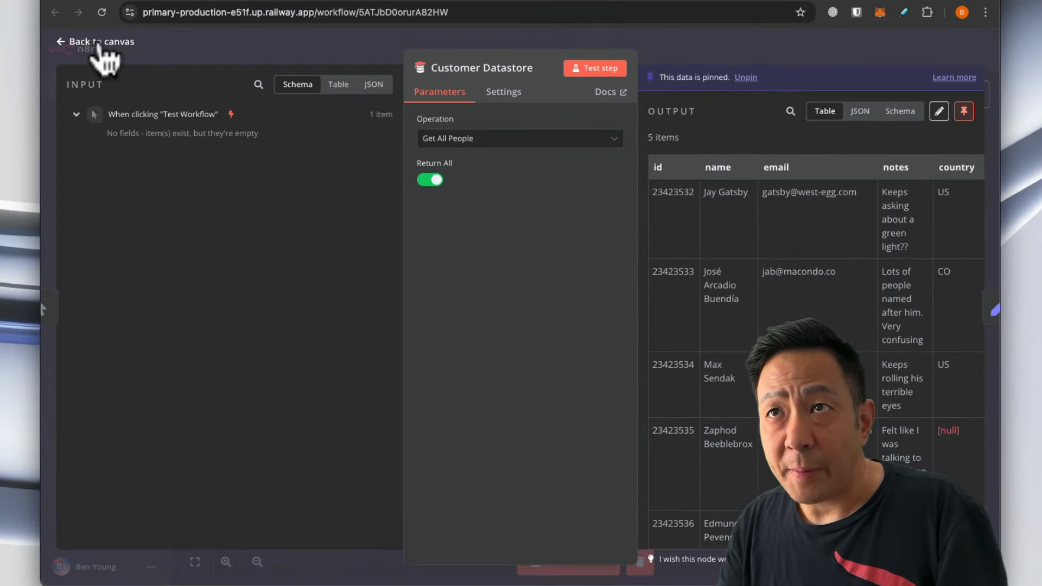
pyautogui.click(99, 43)
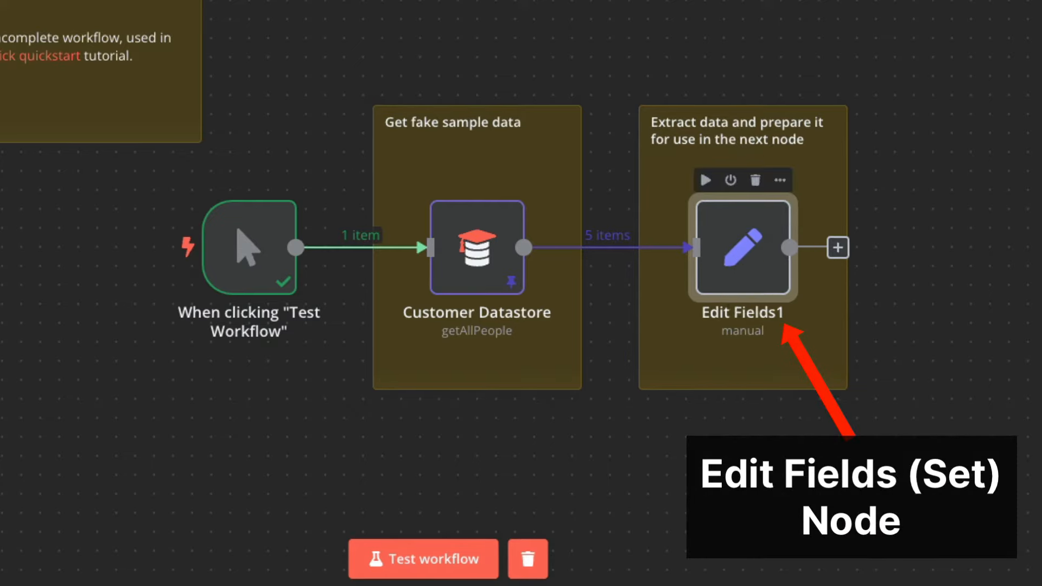
pyautogui.doubleClick(752, 267)
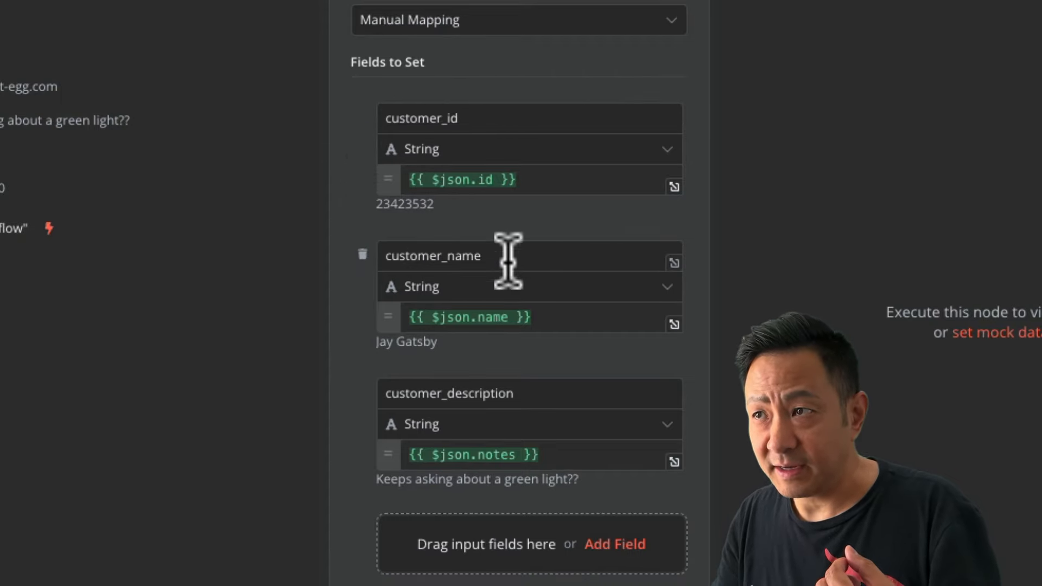
# - Remove the customer_id, customer_name and customer_description mappings from the Fields to Set of Edit Fields1
pyautogui.click(442, 256)
pyautogui.doubleClick(407, 260)
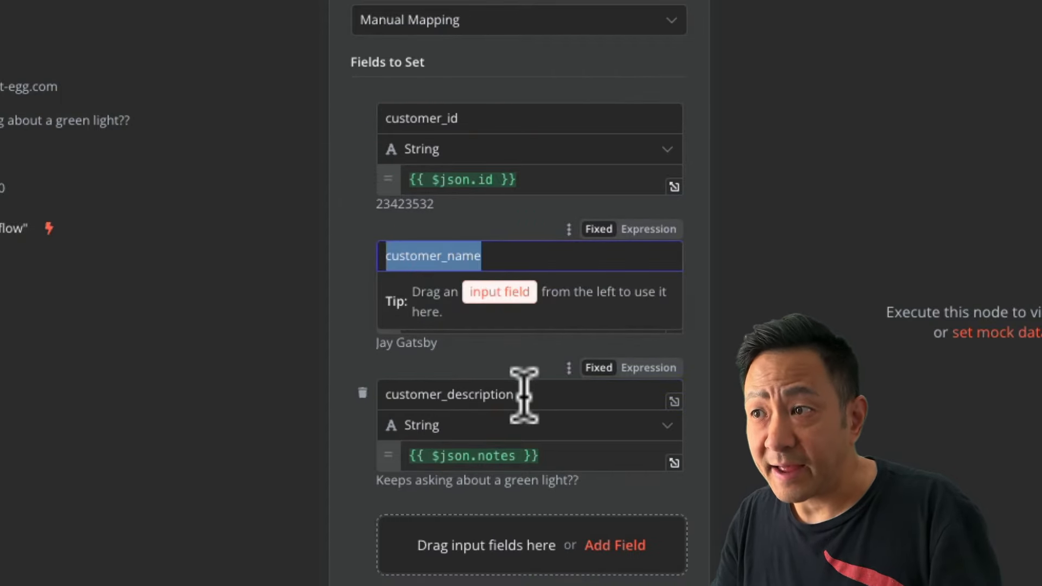
pyautogui.moveTo(524, 395); pyautogui.dragTo(380, 394)
pyautogui.click(343, 473)
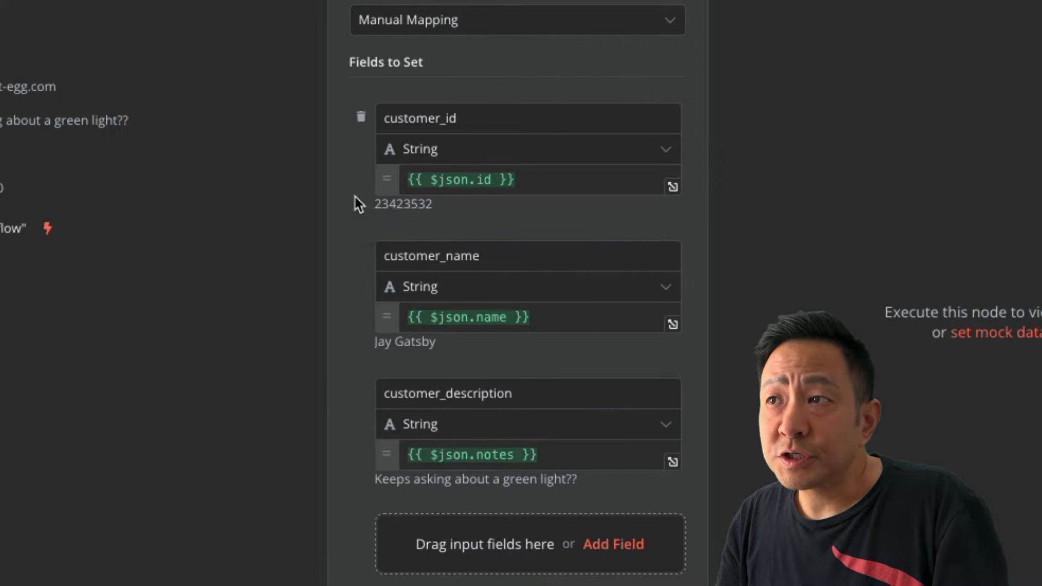
pyautogui.click(361, 116)
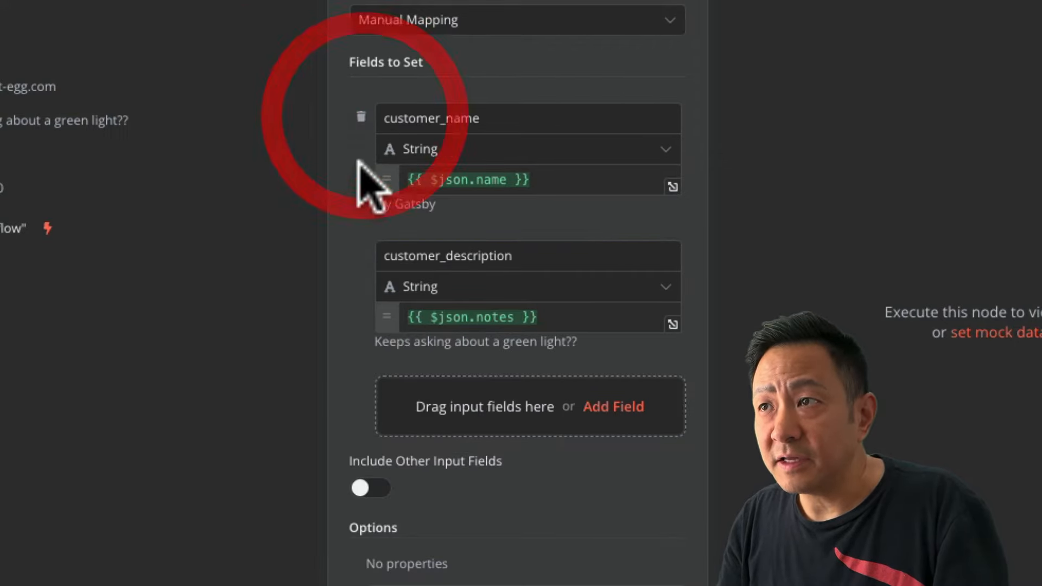
pyautogui.click(361, 116)
pyautogui.click(361, 116)
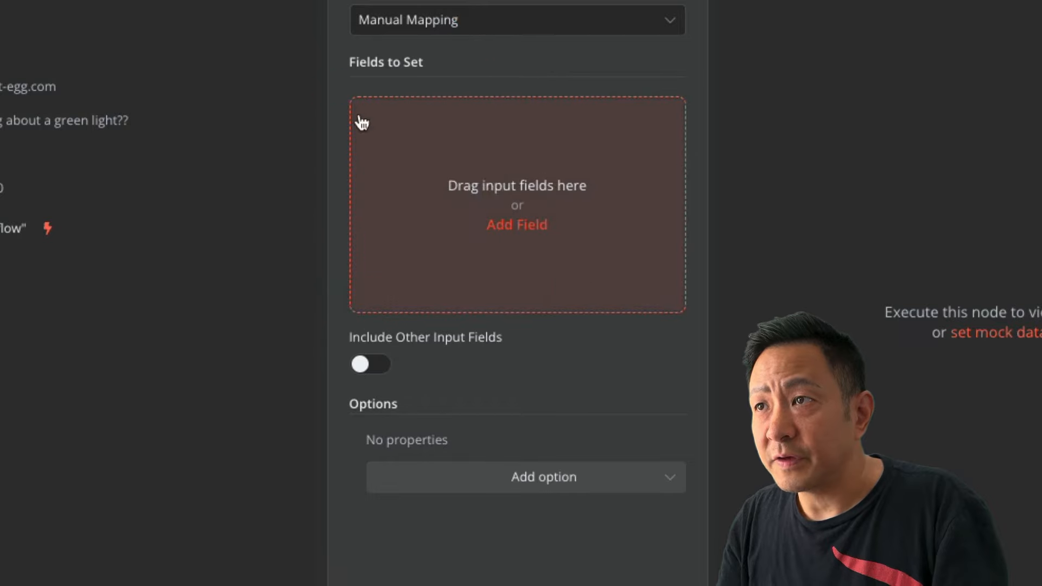
# - Add a String field named customer_id and map the Customer Datastore's id input to its value
pyautogui.click(536, 228)
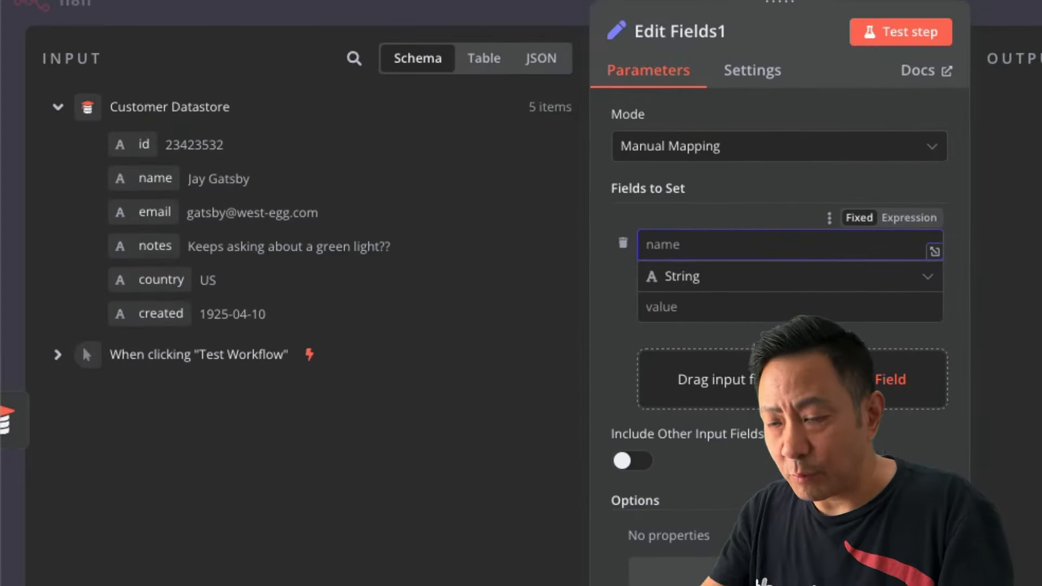
pyautogui.write('customer_id')
pyautogui.press('Tab')
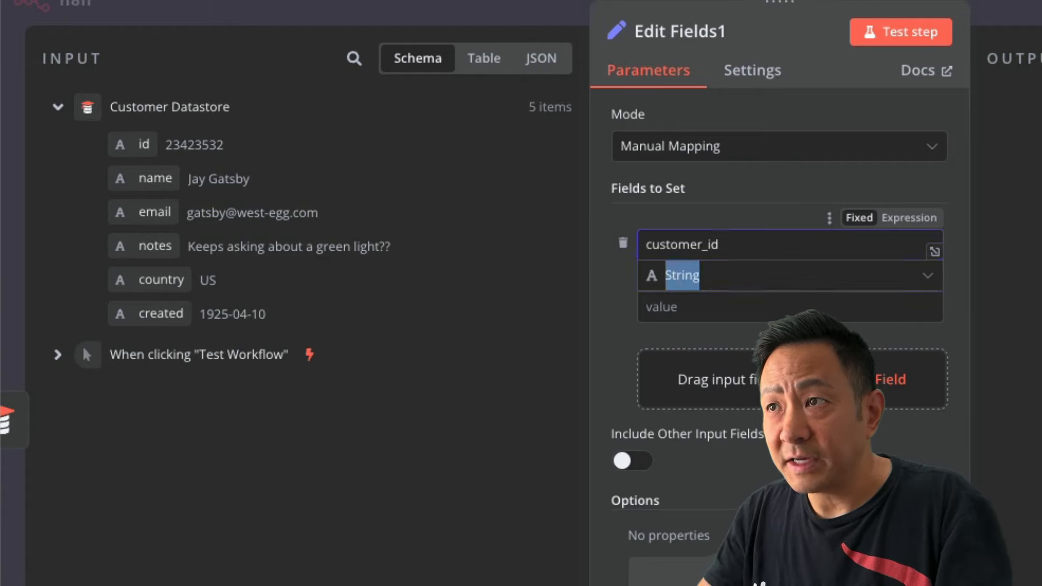
pyautogui.click(693, 306)
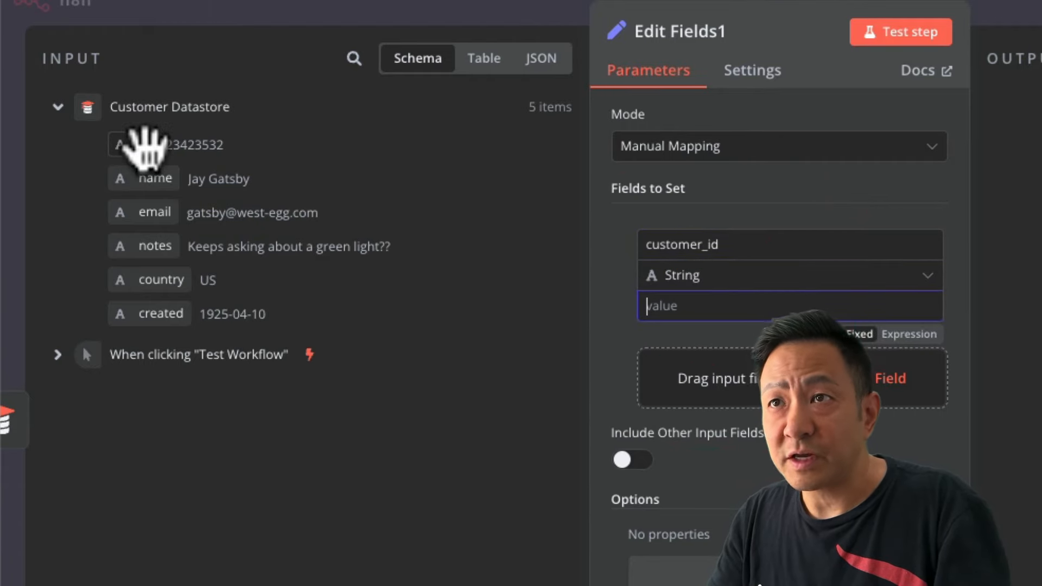
pyautogui.moveTo(133, 152); pyautogui.dragTo(679, 310)
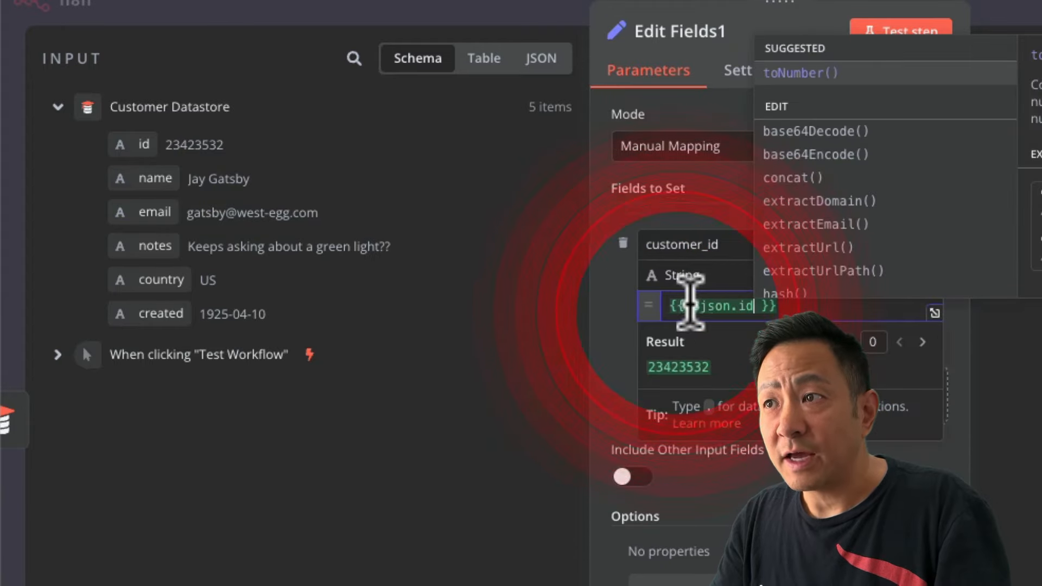
pyautogui.click(613, 383)
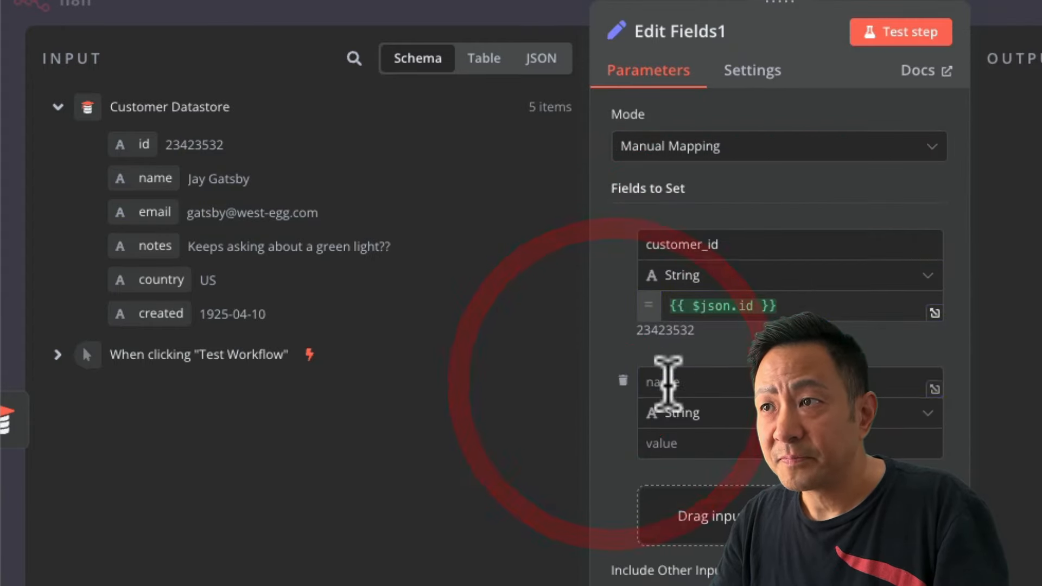
# - Add a String field named customer_name and map the Customer Datastore's name input to its value
pyautogui.click(666, 382)
pyautogui.write('ust')
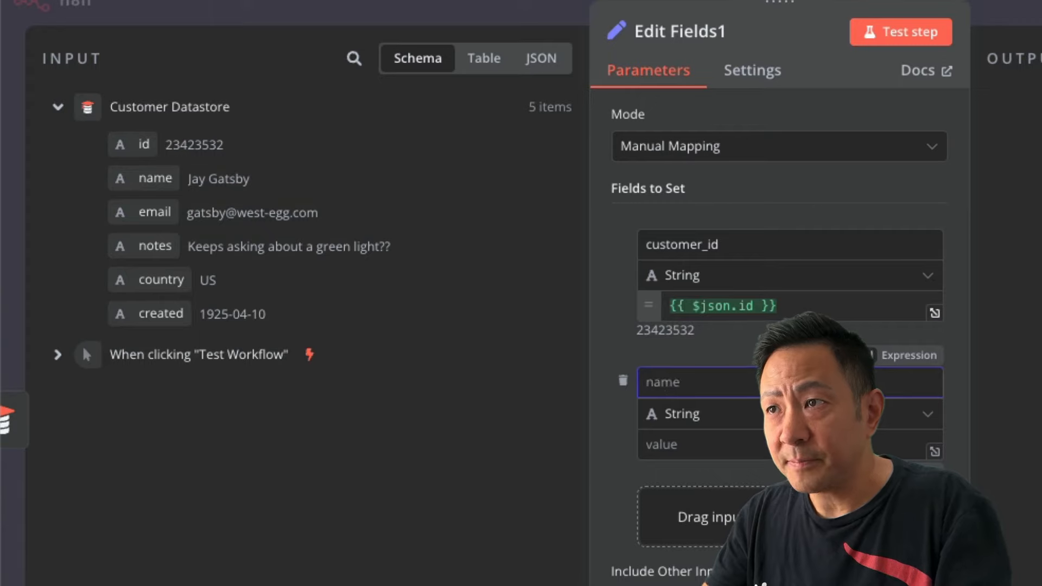
pyautogui.write('customer_name')
pyautogui.moveTo(142, 176); pyautogui.dragTo(705, 453)
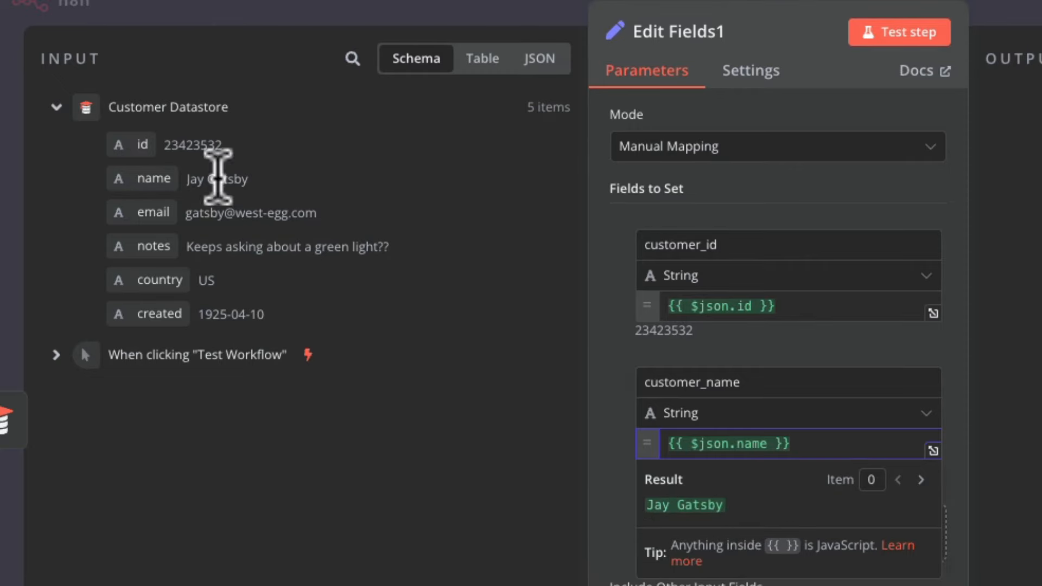
pyautogui.click(599, 488)
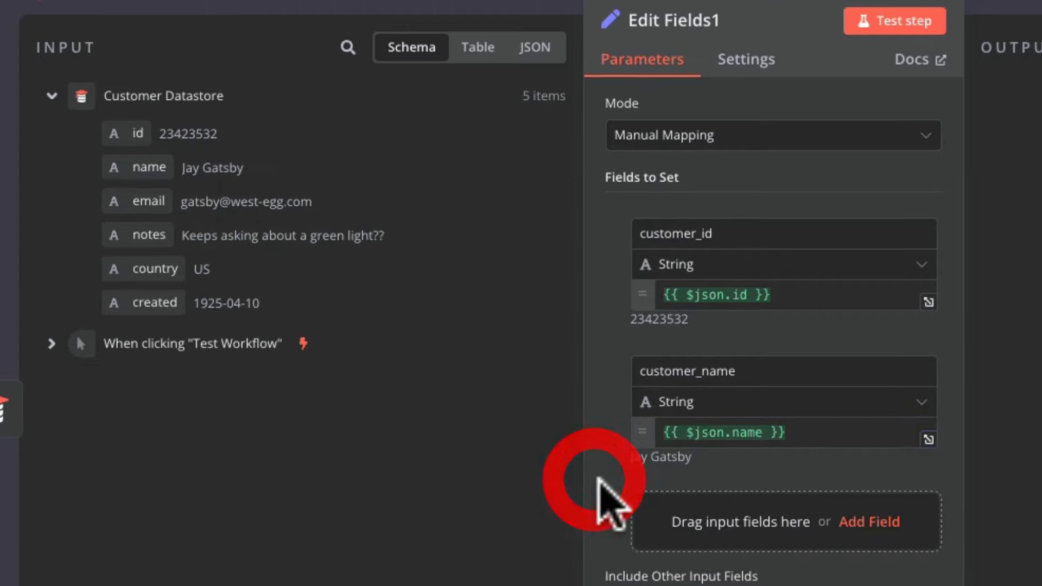
# - Add a String field named customer_description with the notes input as its value, and test the Edit Fields1 step
pyautogui.click(724, 472)
pyautogui.click(627, 435)
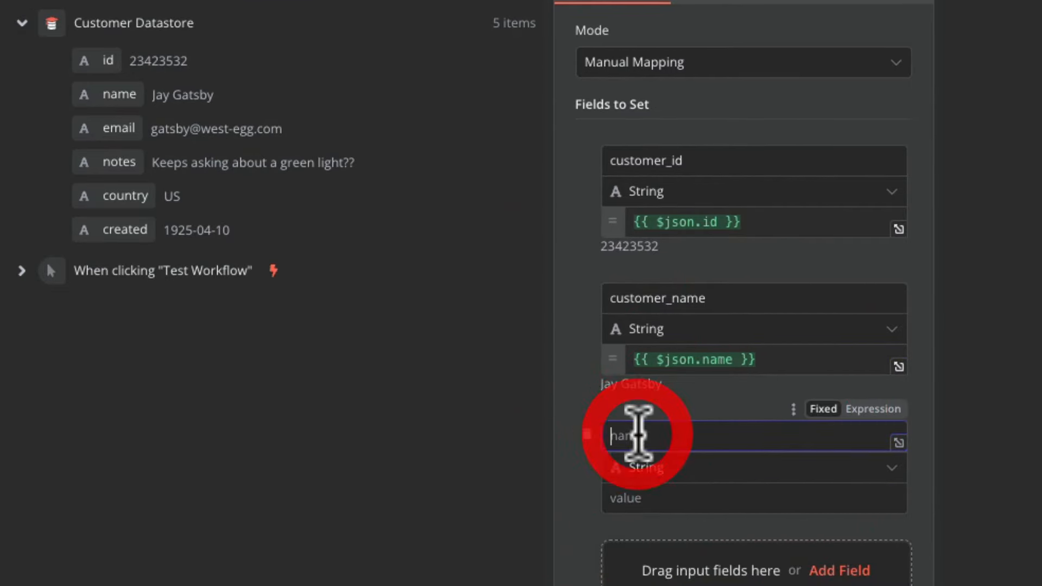
pyautogui.write('co')
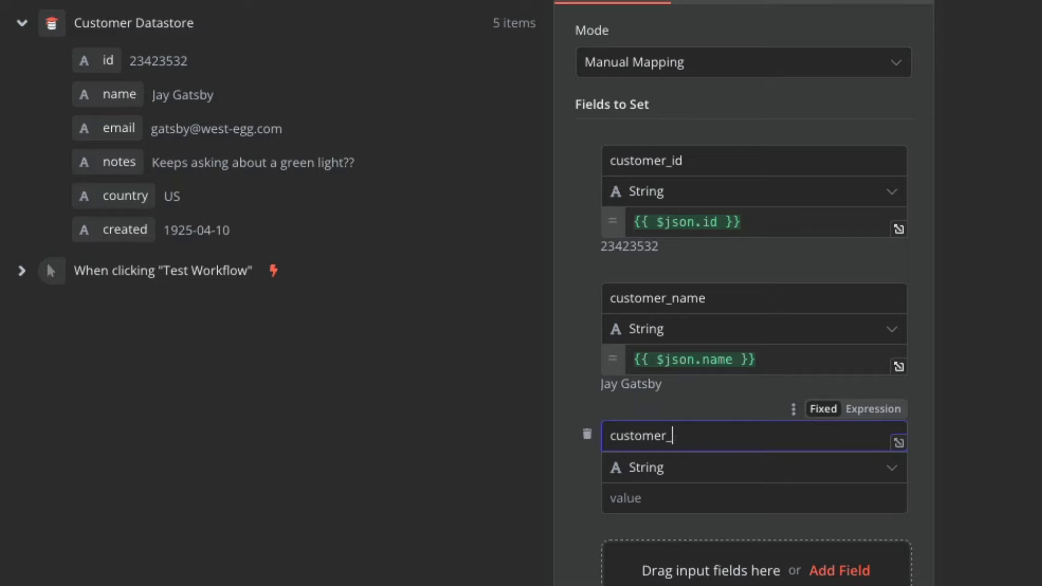
pyautogui.write('stomer_description')
pyautogui.moveTo(114, 163); pyautogui.dragTo(687, 512)
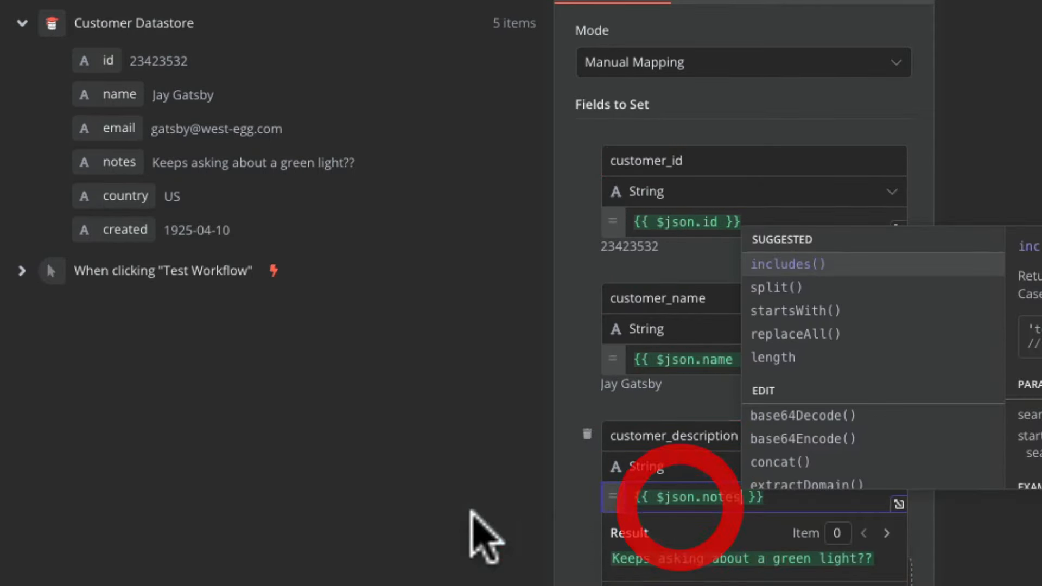
pyautogui.click(581, 500)
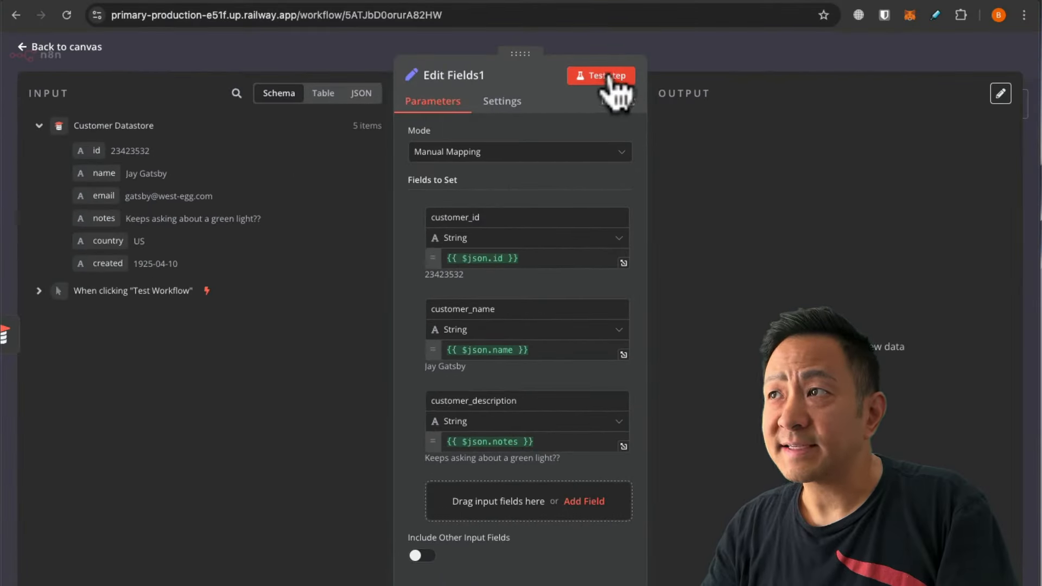
pyautogui.click(601, 77)
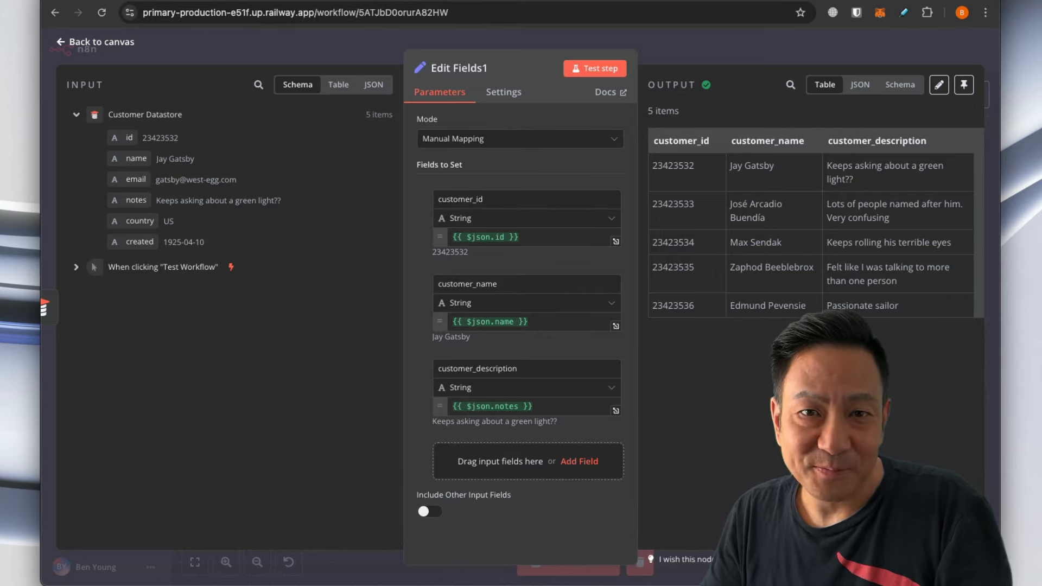
# - Return to the canvas and add a Customer Messenger (n8n training) node after Edit Fields1
pyautogui.click(122, 49)
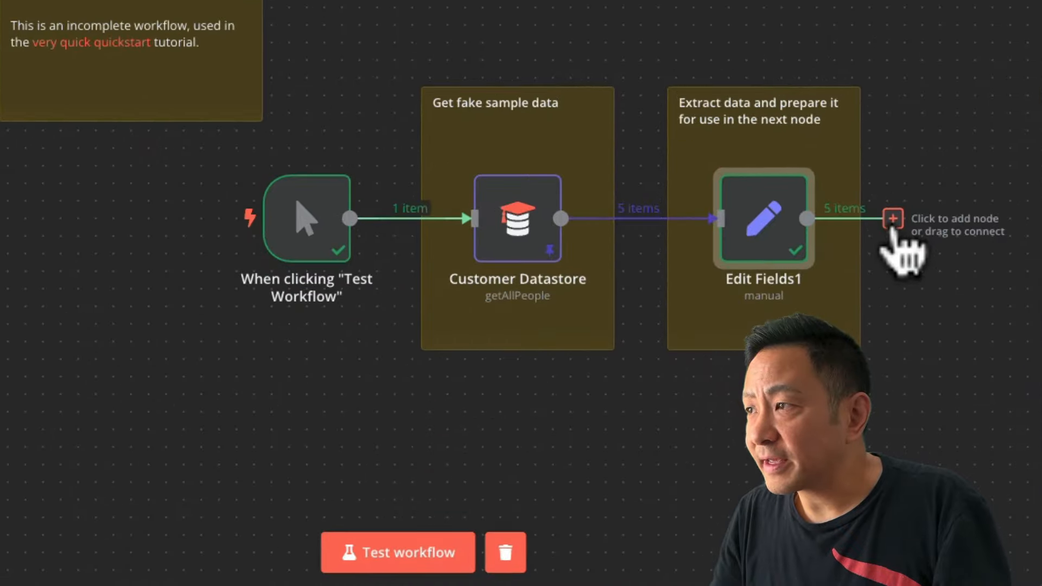
pyautogui.click(893, 218)
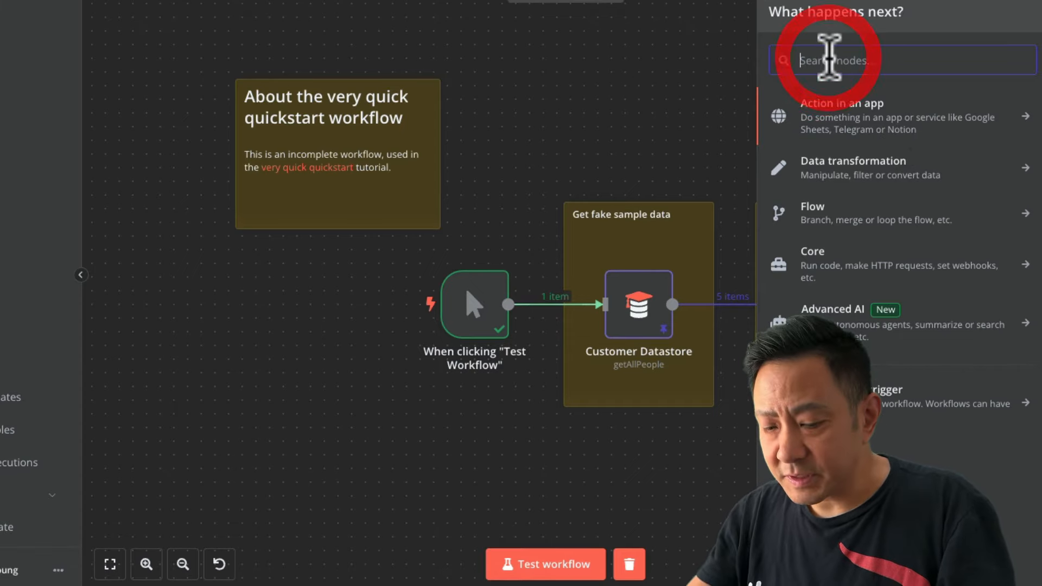
pyautogui.write('Cus')
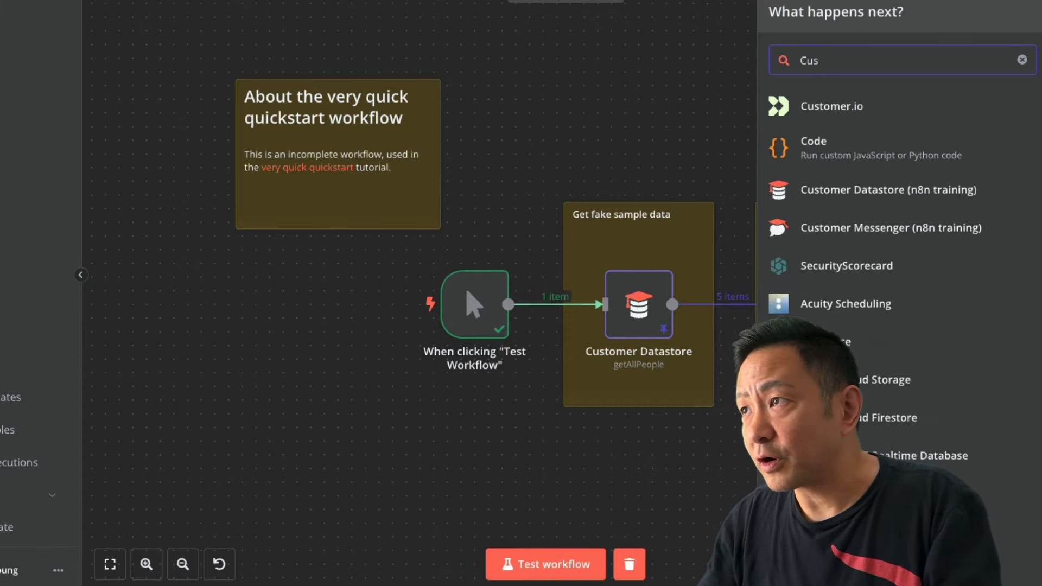
pyautogui.write('omtomer Messe')
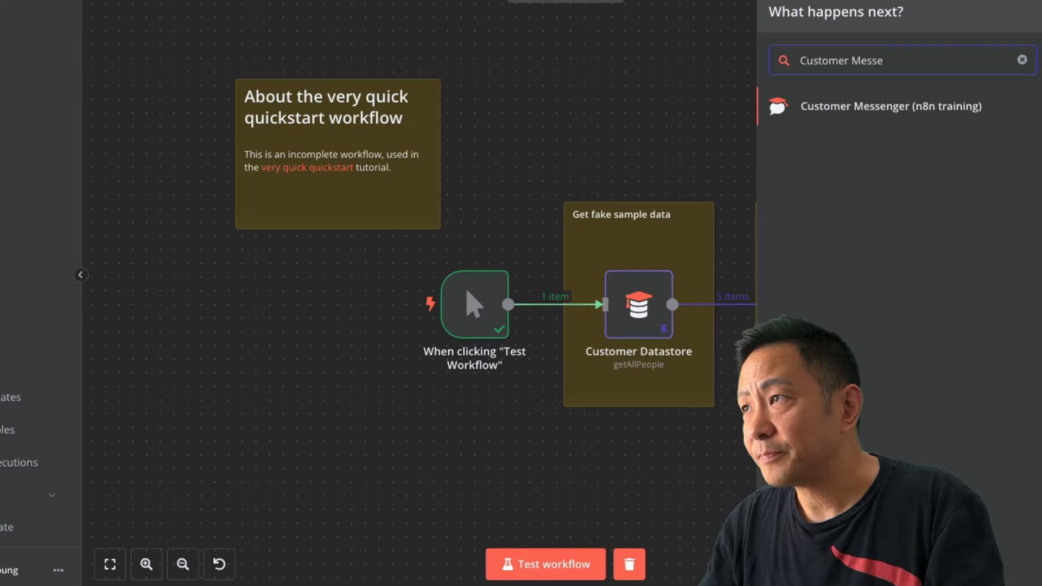
pyautogui.write('nger')
pyautogui.click(888, 108)
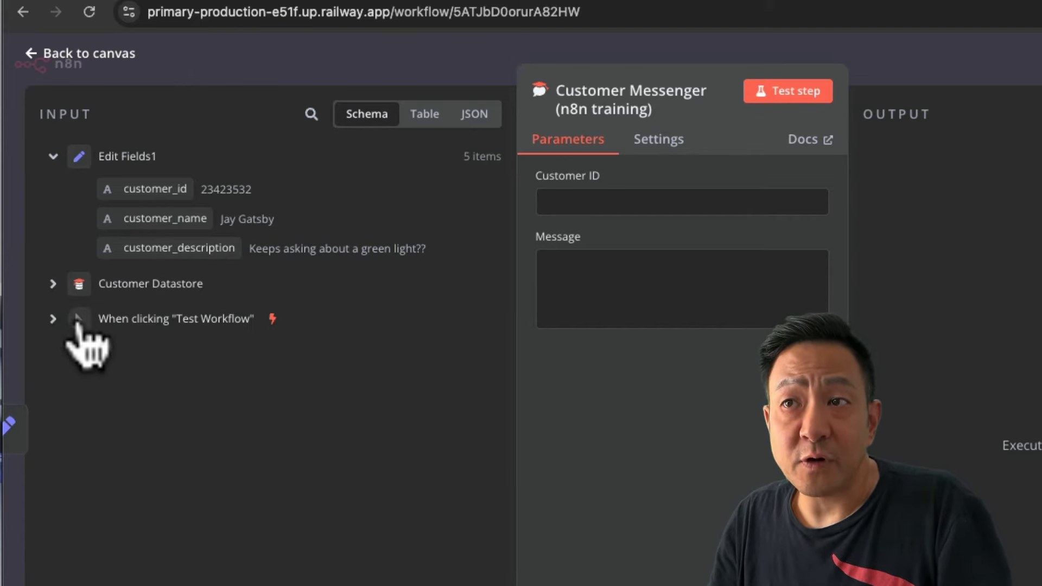
# - Expand the Customer Datastore input and map customer_id from Edit Fields1 to Customer ID as the expression {{ $json.customer_id }}
pyautogui.click(53, 284)
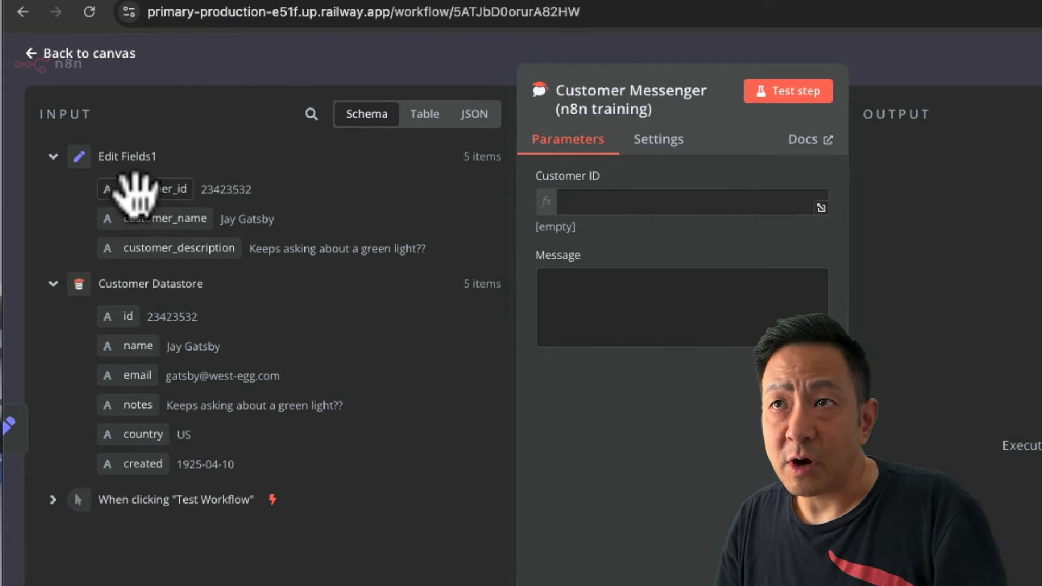
pyautogui.moveTo(133, 190); pyautogui.dragTo(596, 200)
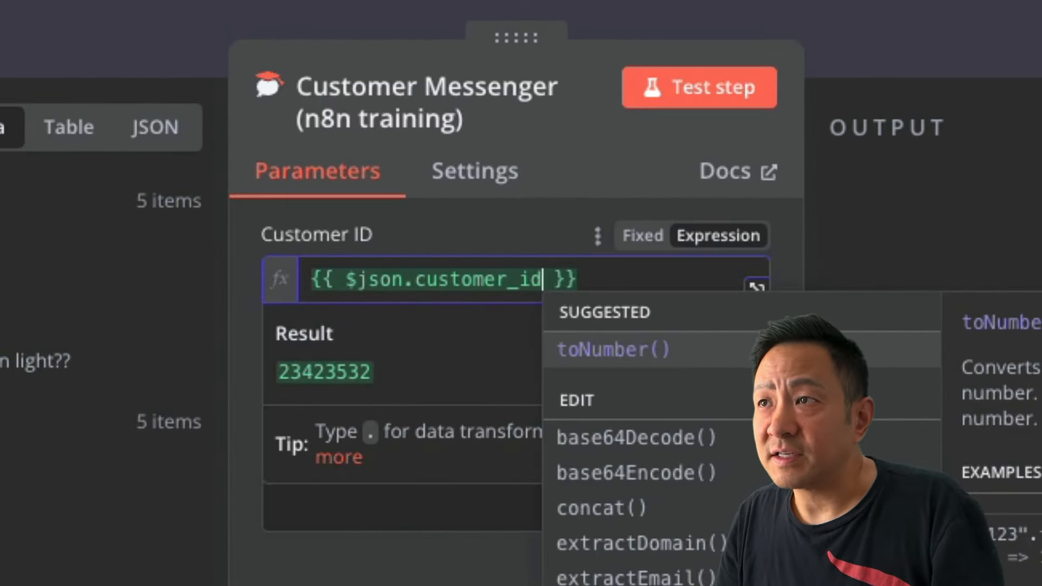
pyautogui.moveTo(355, 279); pyautogui.dragTo(530, 279)
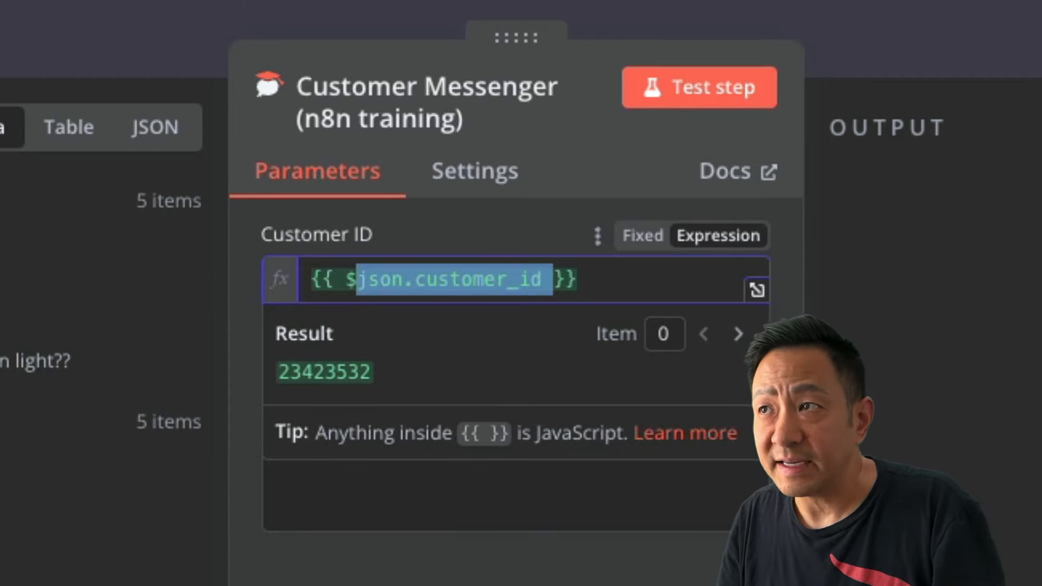
pyautogui.click(577, 279)
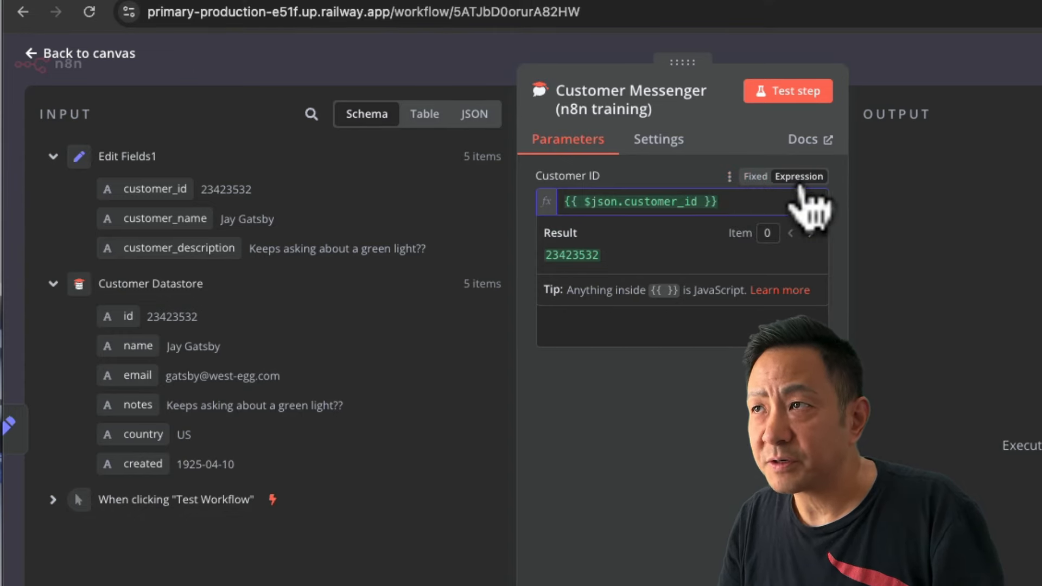
pyautogui.tripleClick(694, 201)
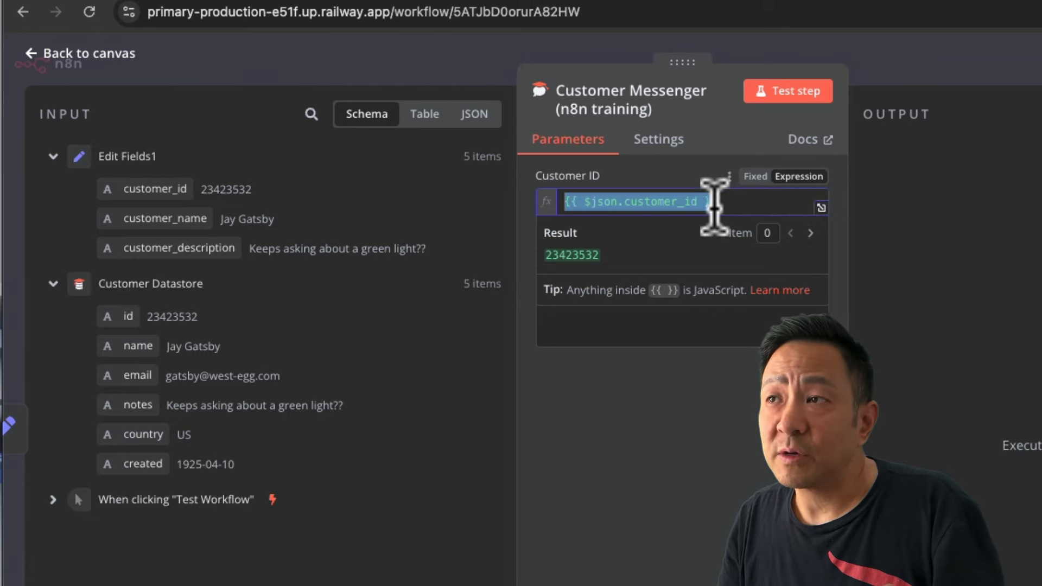
pyautogui.moveTo(714, 207); pyautogui.dragTo(571, 209)
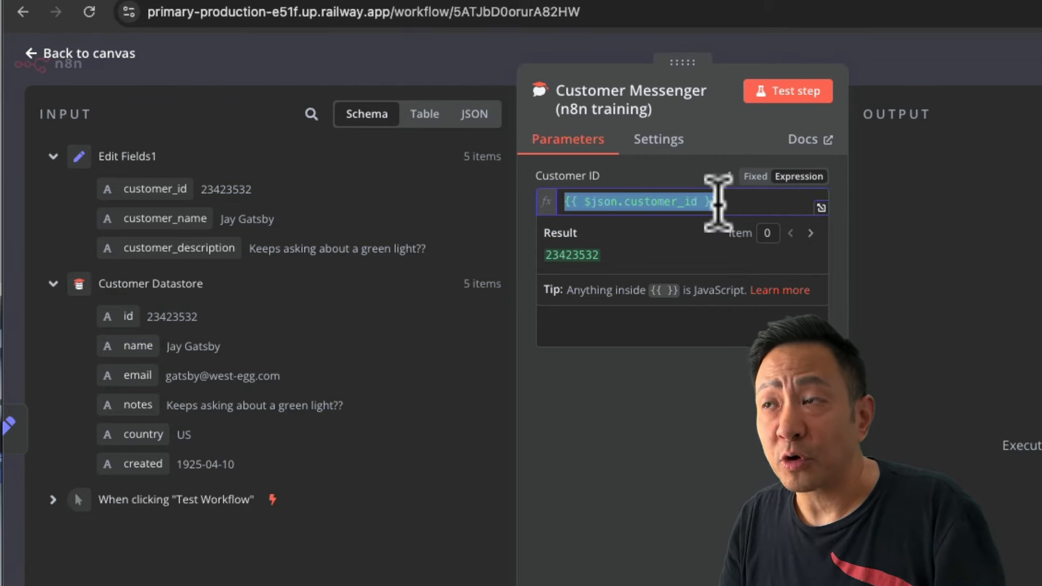
pyautogui.moveTo(719, 202); pyautogui.dragTo(565, 190)
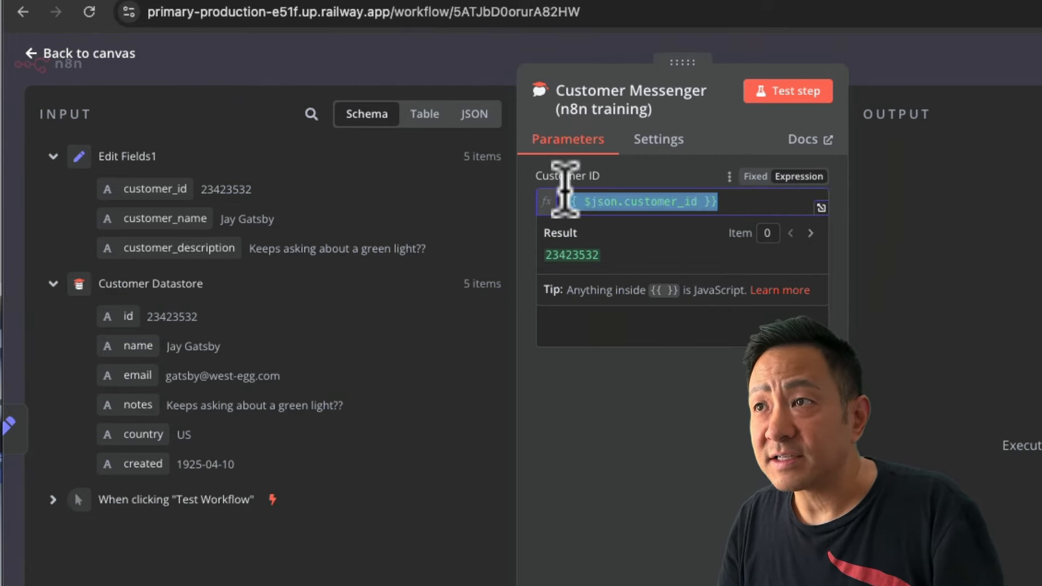
pyautogui.click(723, 203)
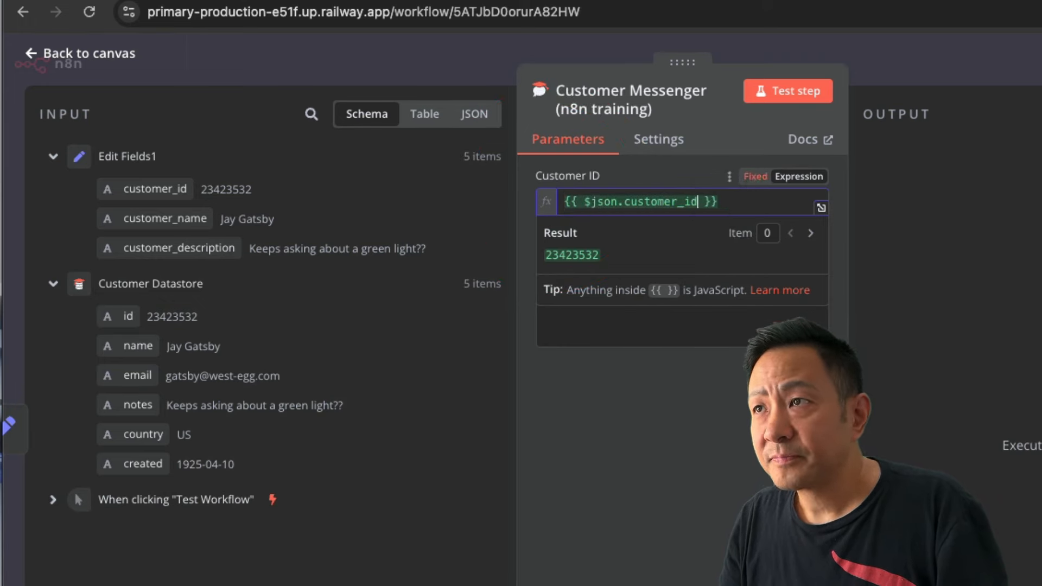
# - Switch the Customer ID parameter from Expression to Fixed and examine how {{ $json.customer_id }} is treated
pyautogui.click(755, 177)
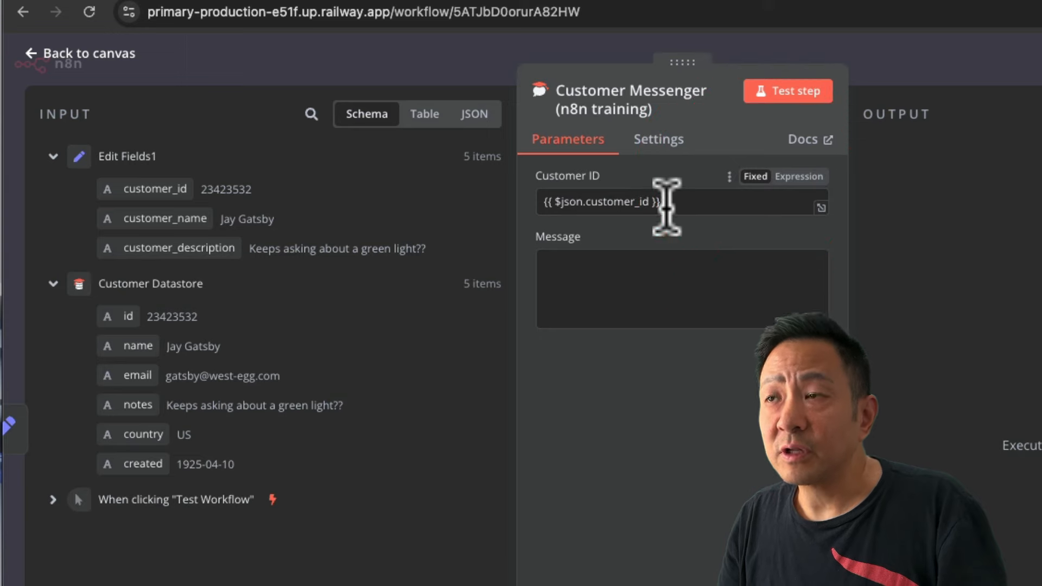
pyautogui.moveTo(540, 203); pyautogui.dragTo(667, 207)
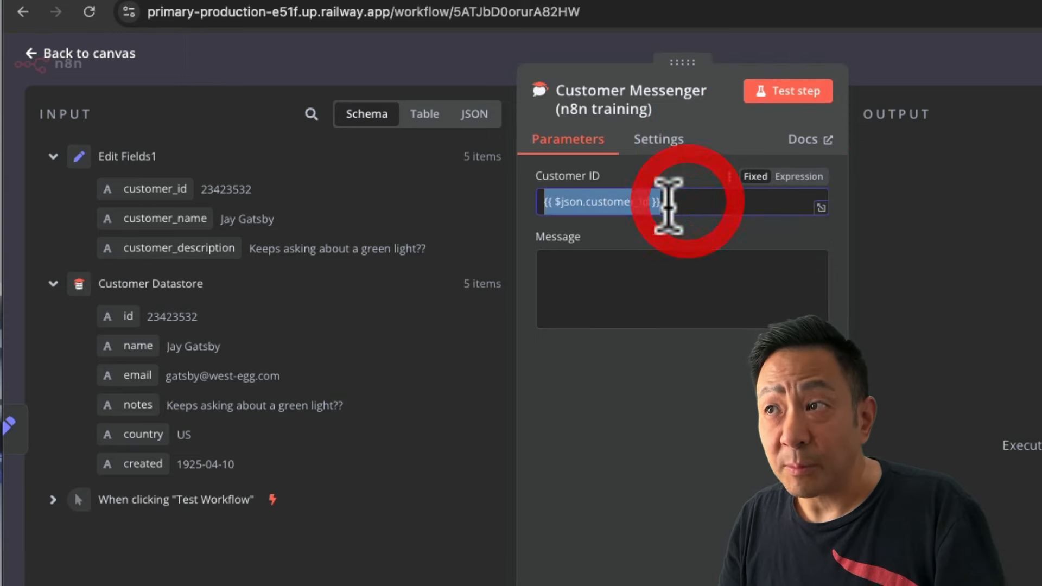
pyautogui.click(555, 204)
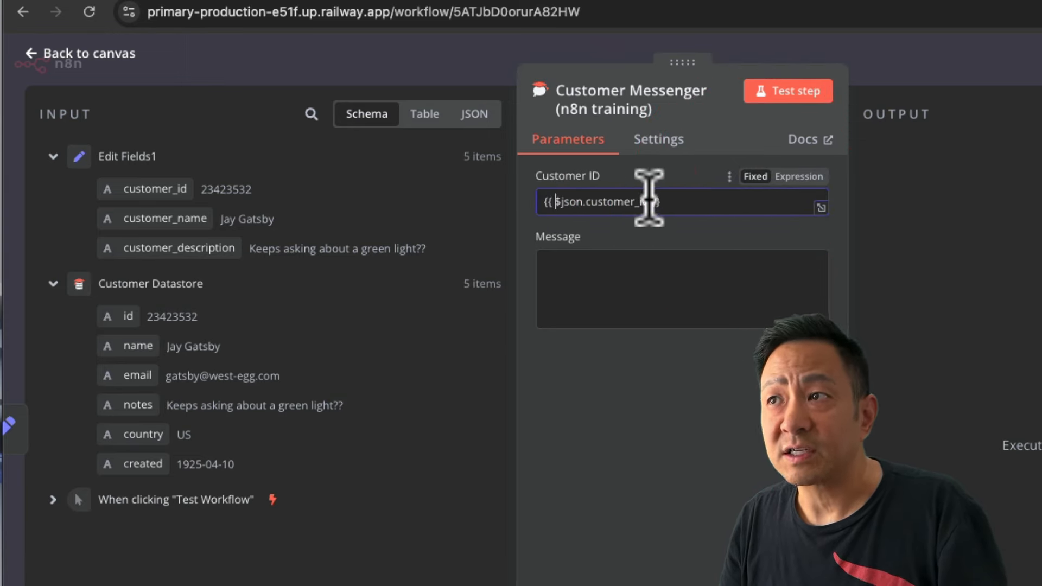
pyautogui.moveTo(687, 200); pyautogui.dragTo(546, 230)
pyautogui.click(670, 170)
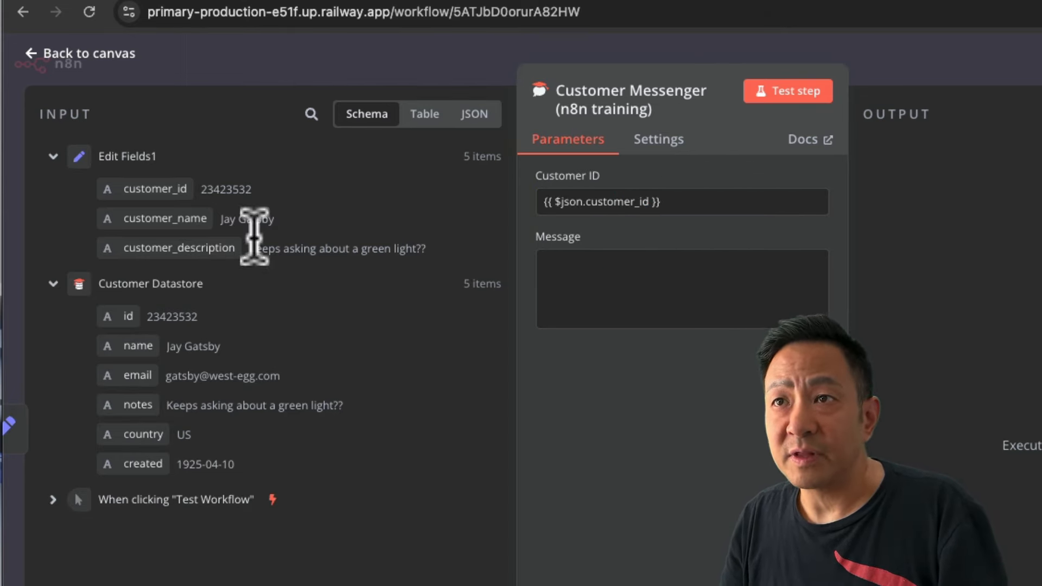
pyautogui.click(683, 202)
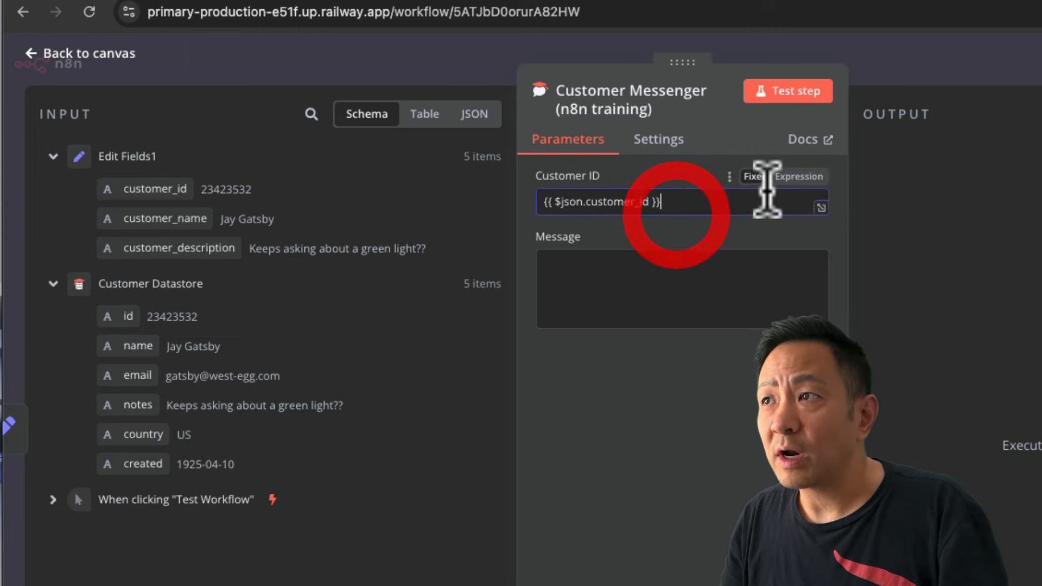
# - Switch Customer ID back to Expression and set the Message to "Hi {{ $json.customer_name }}" using the mapped customer_name input
pyautogui.click(796, 177)
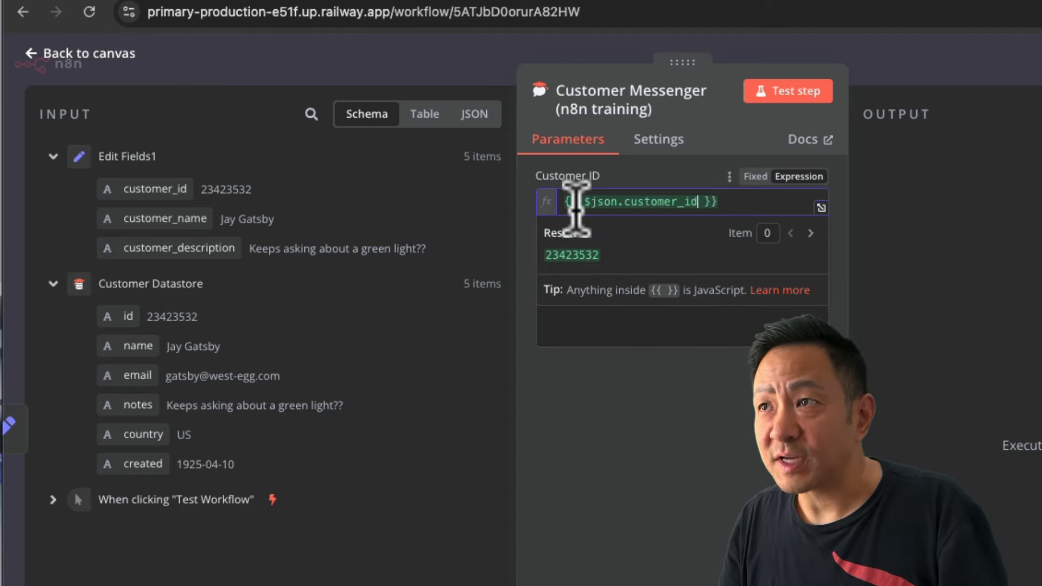
pyautogui.click(679, 331)
pyautogui.click(562, 285)
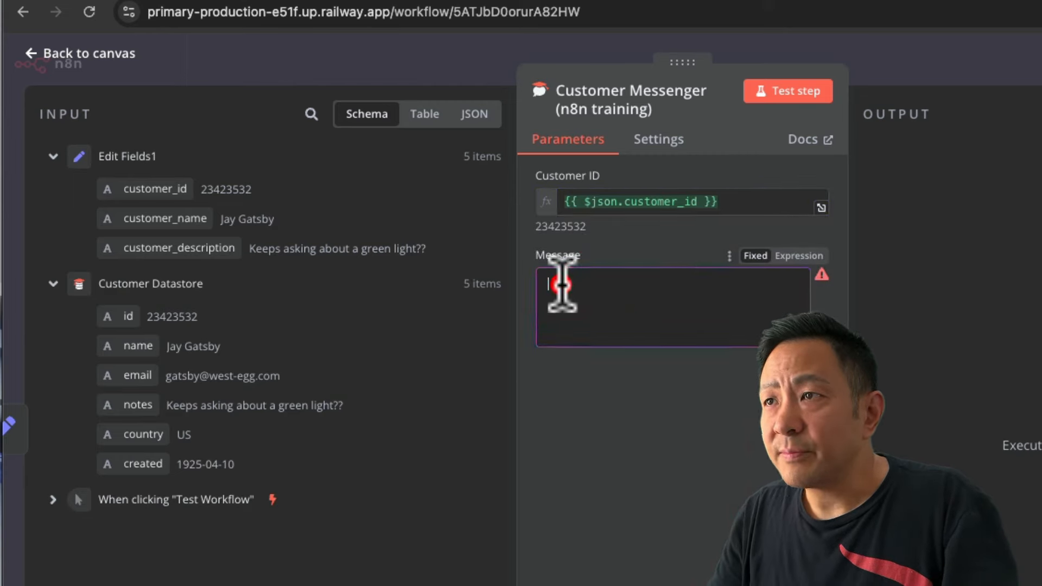
pyautogui.write('Hi')
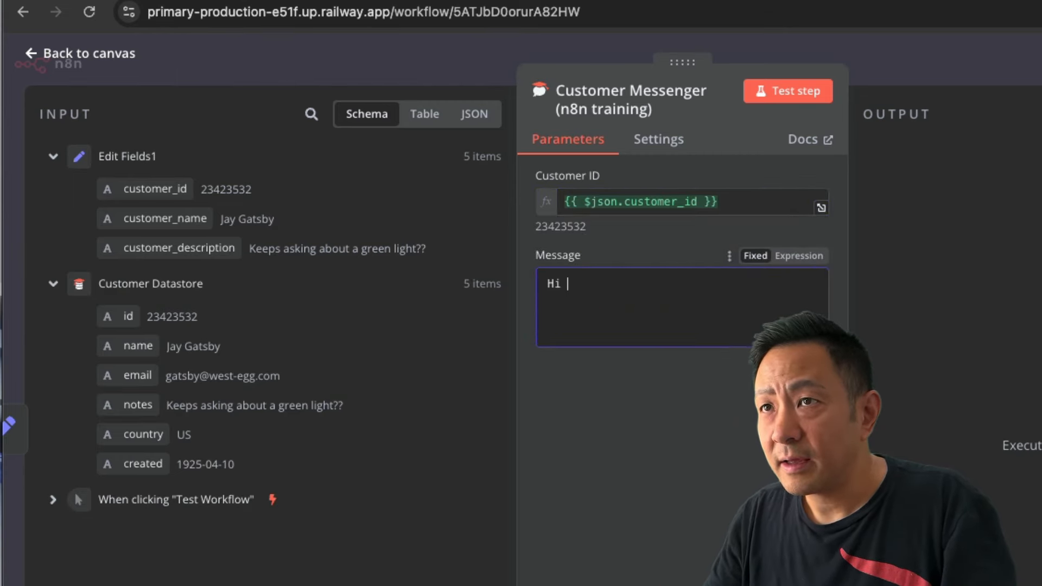
pyautogui.moveTo(167, 217); pyautogui.dragTo(662, 297)
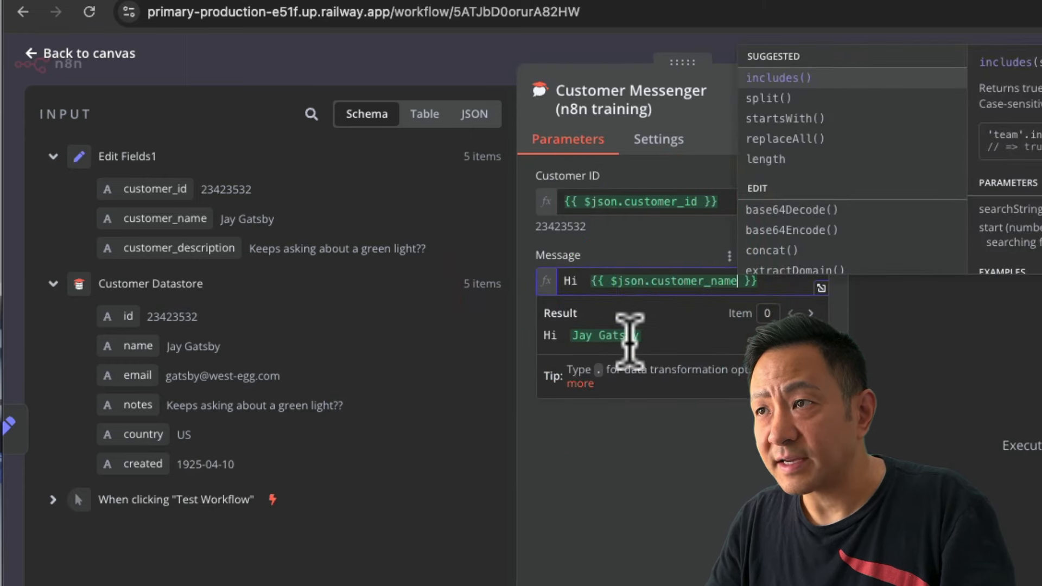
pyautogui.click(611, 427)
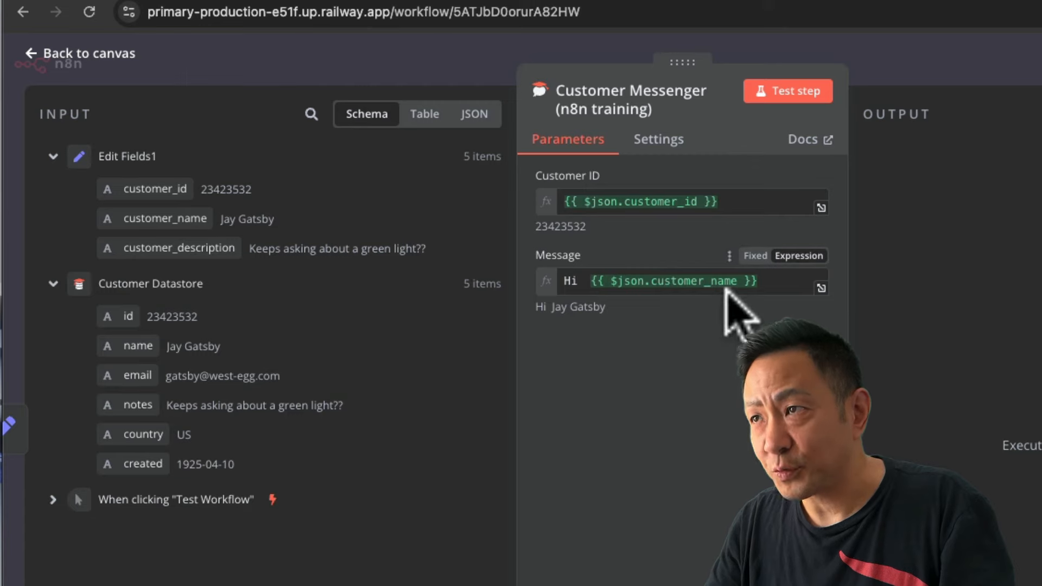
pyautogui.click(575, 281)
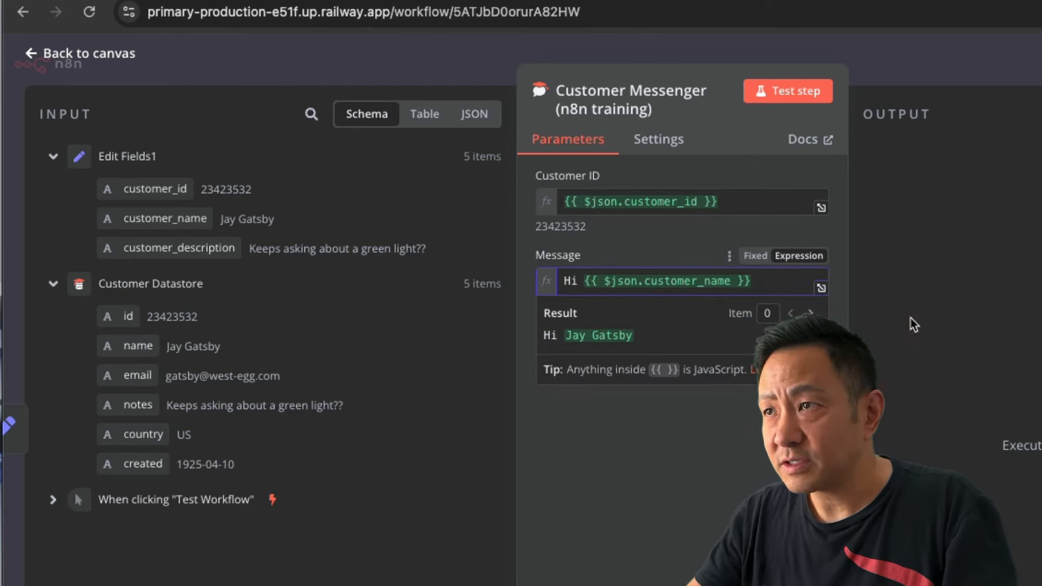
# - Extend the Message with ". Your description is {{ $json.customer_description }}." by mapping customer_description from Edit Fields1
pyautogui.write('/')
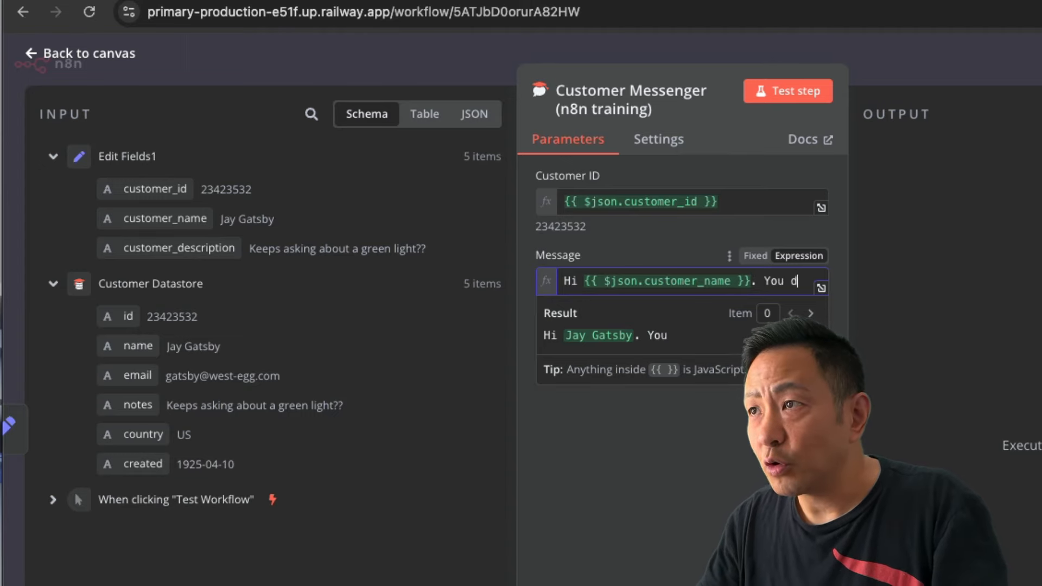
pyautogui.write(' Your description is')
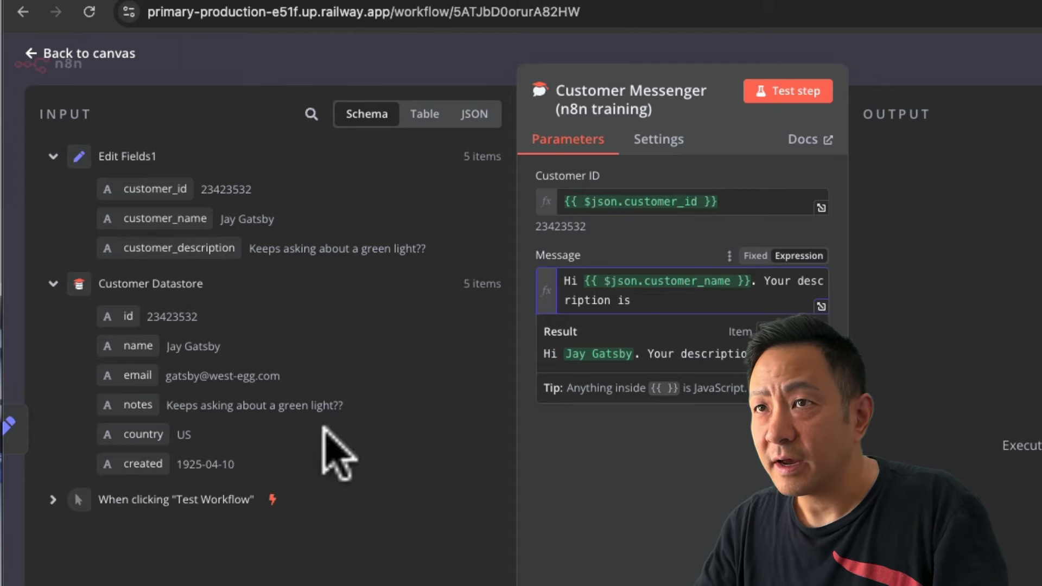
pyautogui.moveTo(173, 248); pyautogui.dragTo(655, 302)
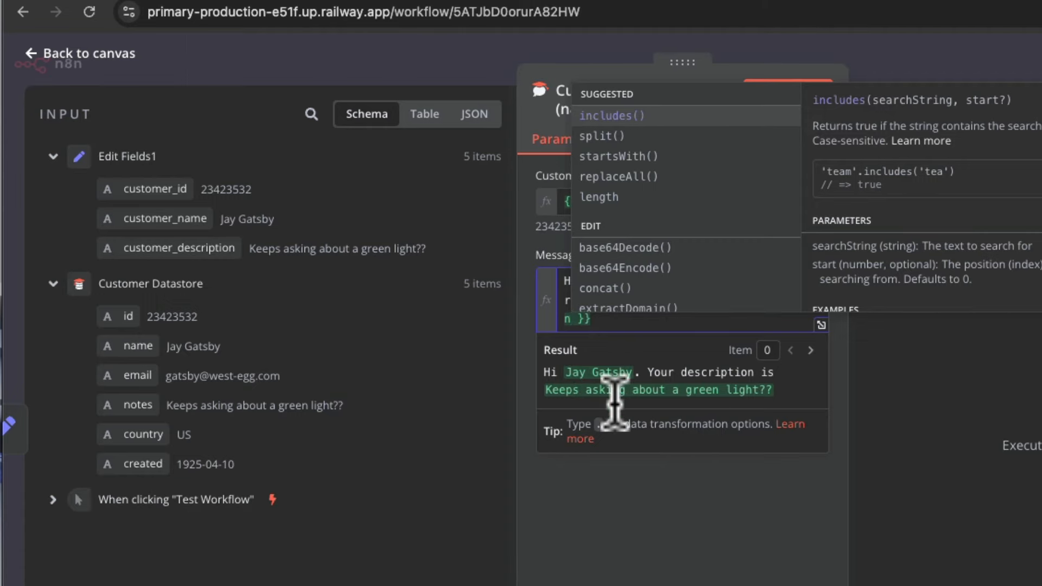
pyautogui.click(770, 484)
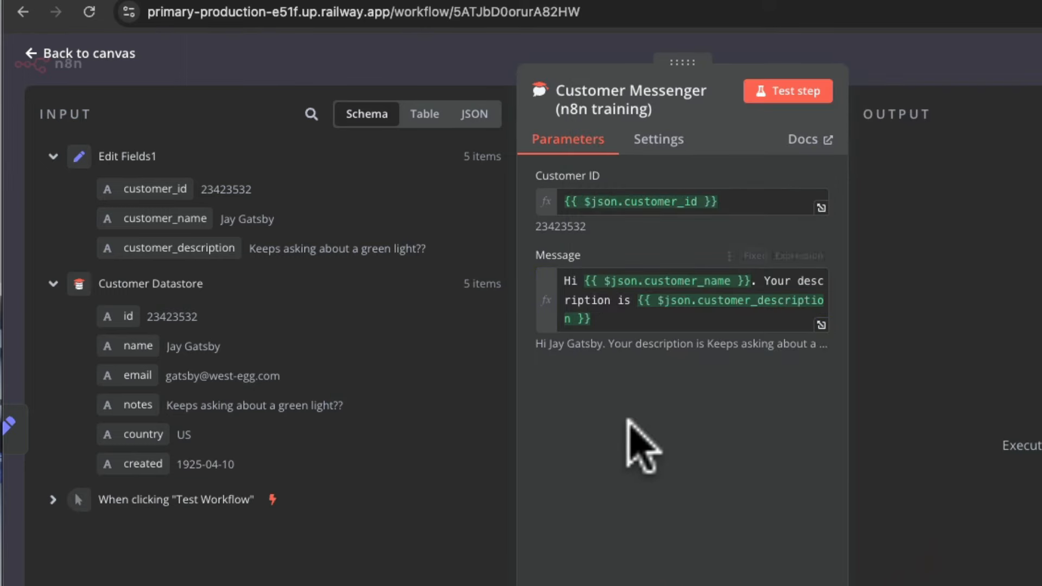
pyautogui.click(605, 326)
pyautogui.click(620, 527)
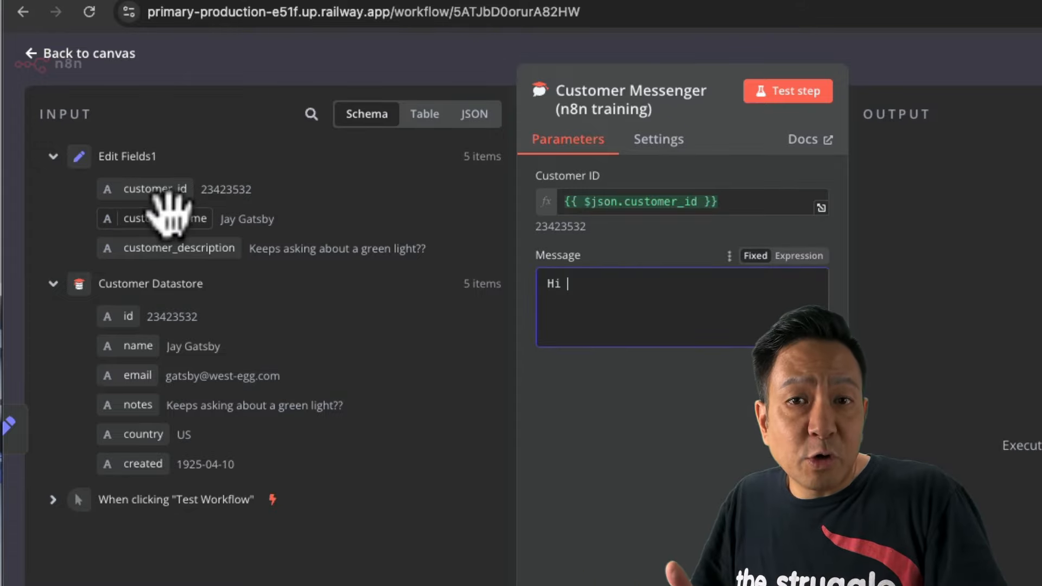
pyautogui.moveTo(174, 217); pyautogui.dragTo(617, 291)
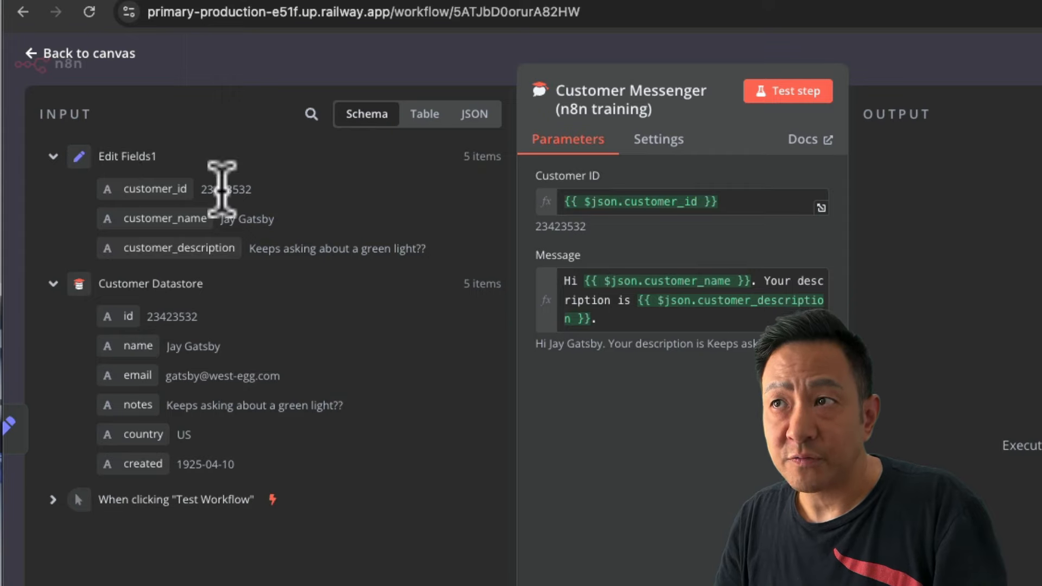
# - Test the Customer Messenger step and examine the output messages for the first two customers
pyautogui.click(787, 92)
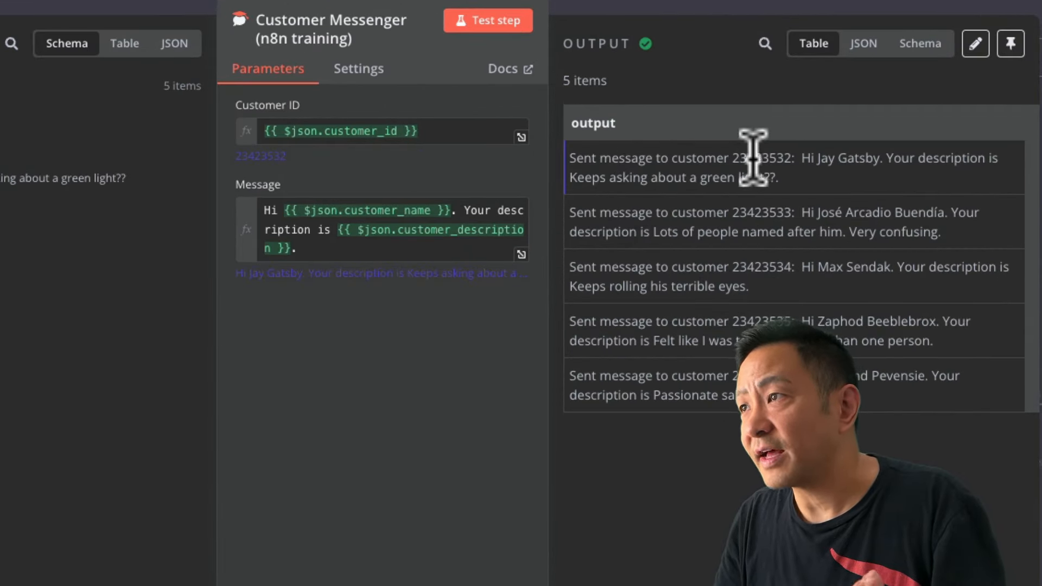
pyautogui.moveTo(807, 159); pyautogui.dragTo(837, 174)
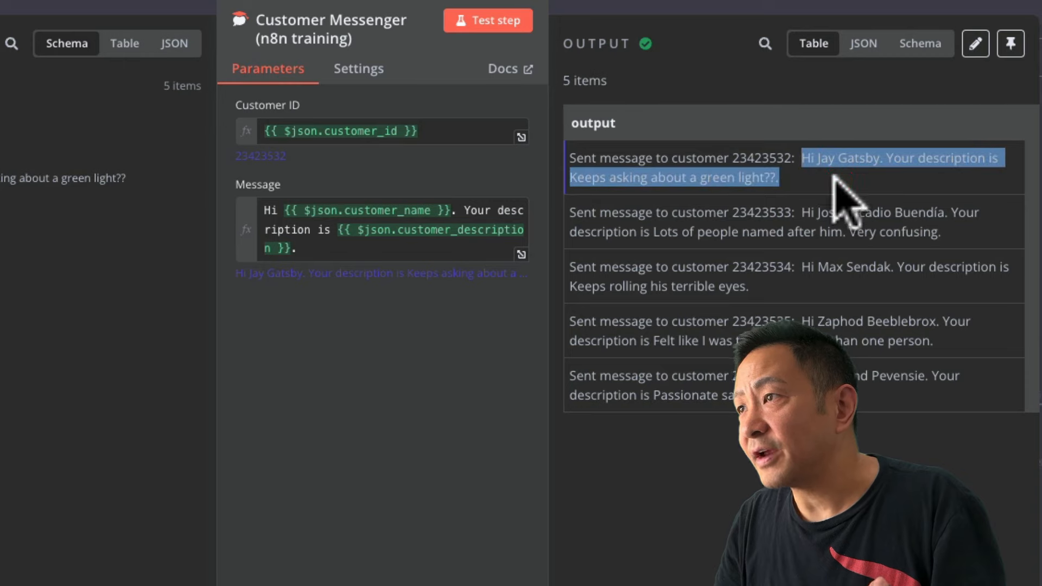
pyautogui.click(798, 182)
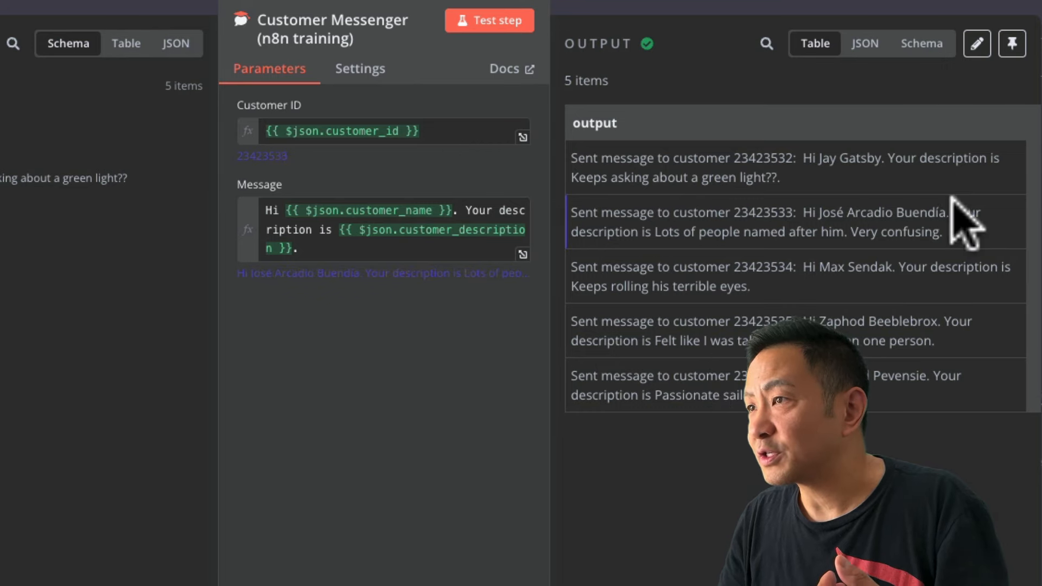
pyautogui.moveTo(655, 233); pyautogui.dragTo(845, 234)
pyautogui.click(785, 257)
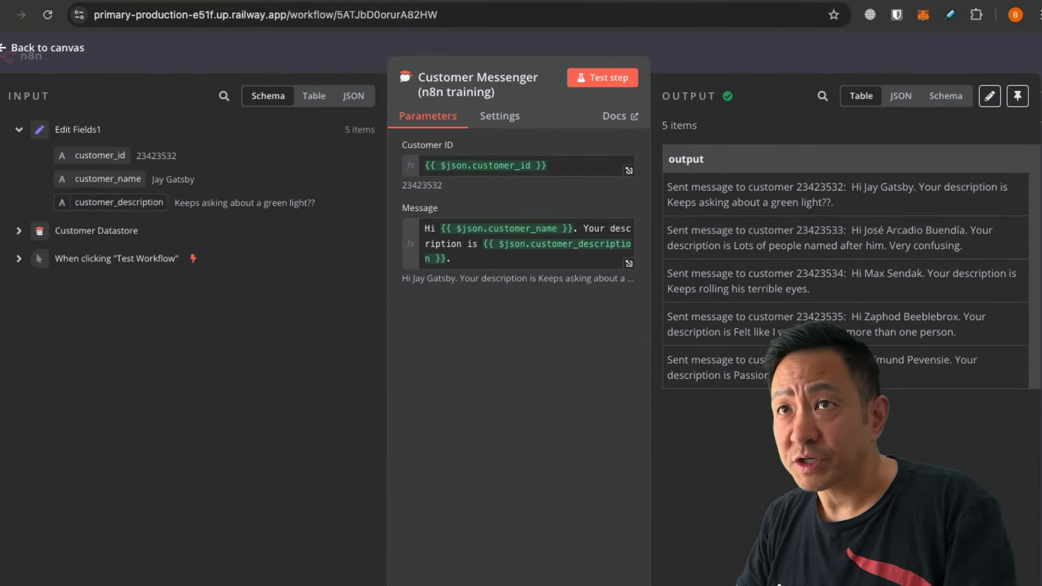
# - Save the workflow from the canvas and rename it "This is my 1st workflow"
pyautogui.click(55, 49)
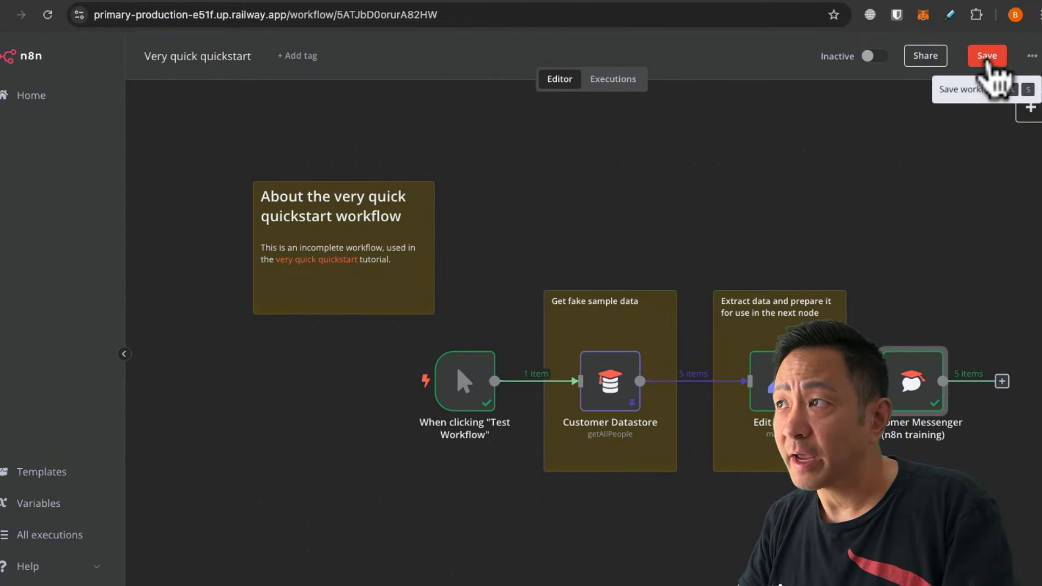
pyautogui.click(982, 60)
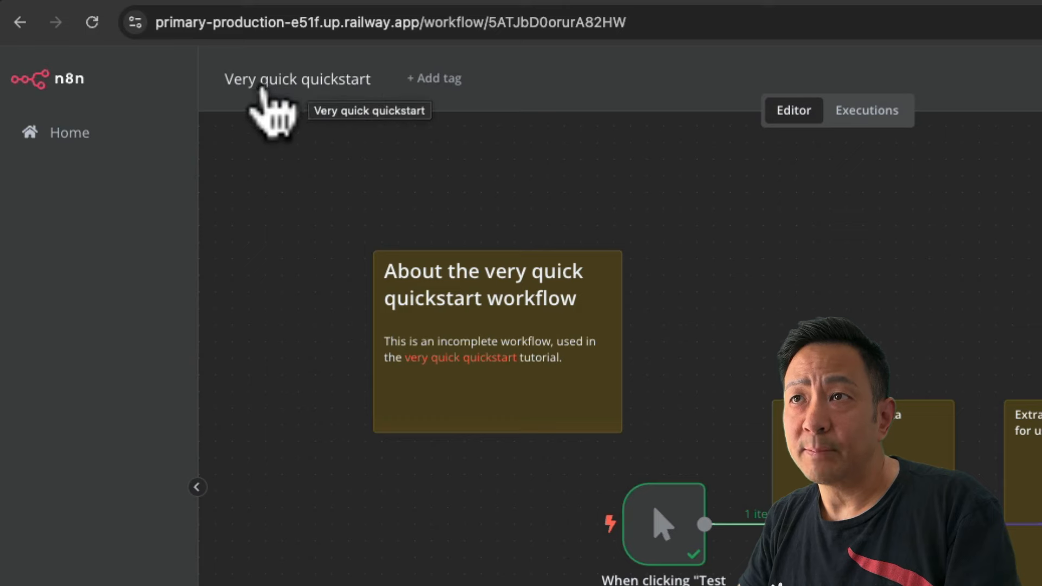
pyautogui.click(346, 90)
pyautogui.press('super+a')
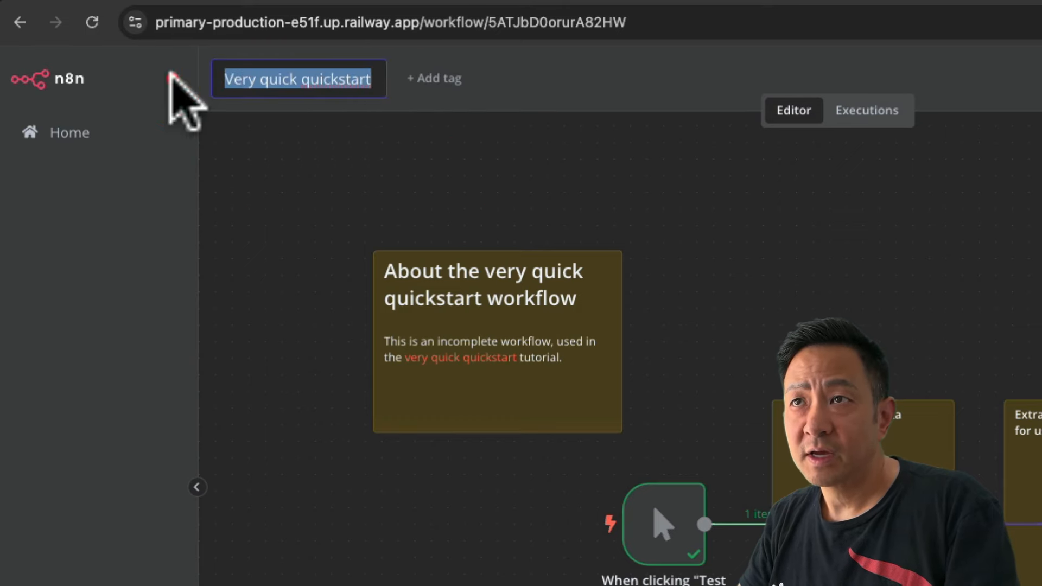
pyautogui.write('This is m')
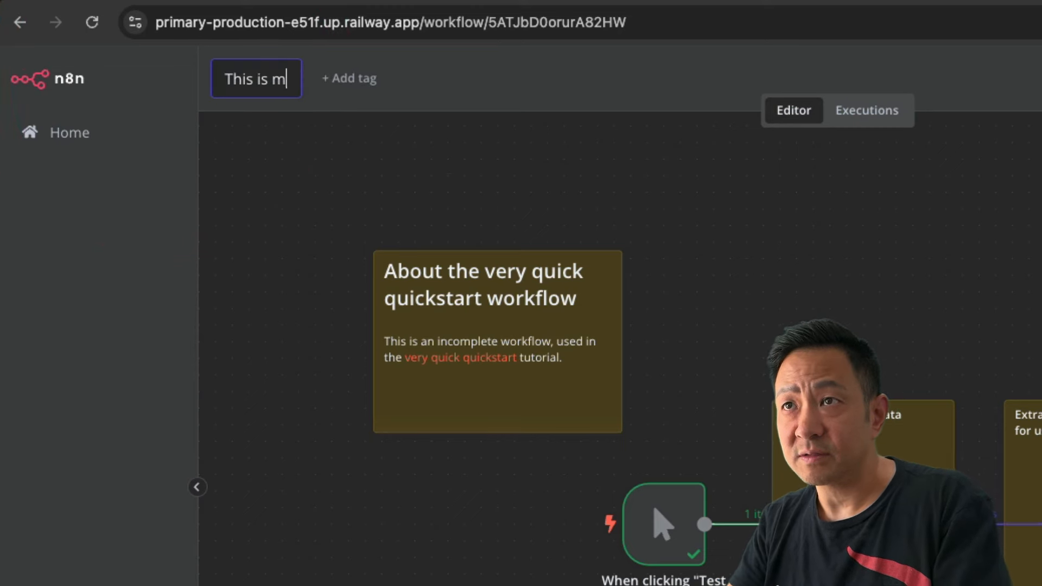
pyautogui.write('y 1st workflow')
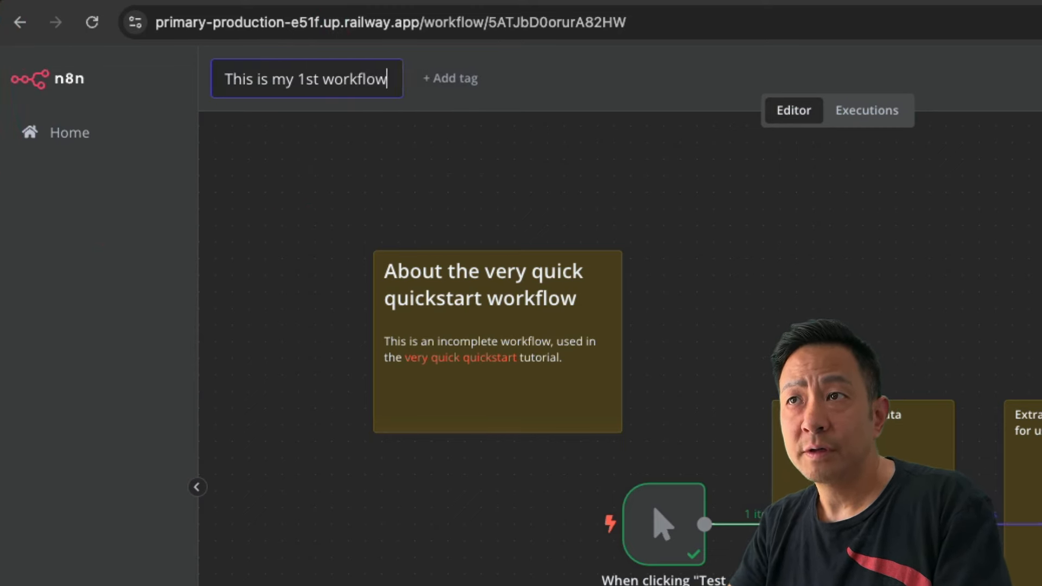
pyautogui.click(462, 184)
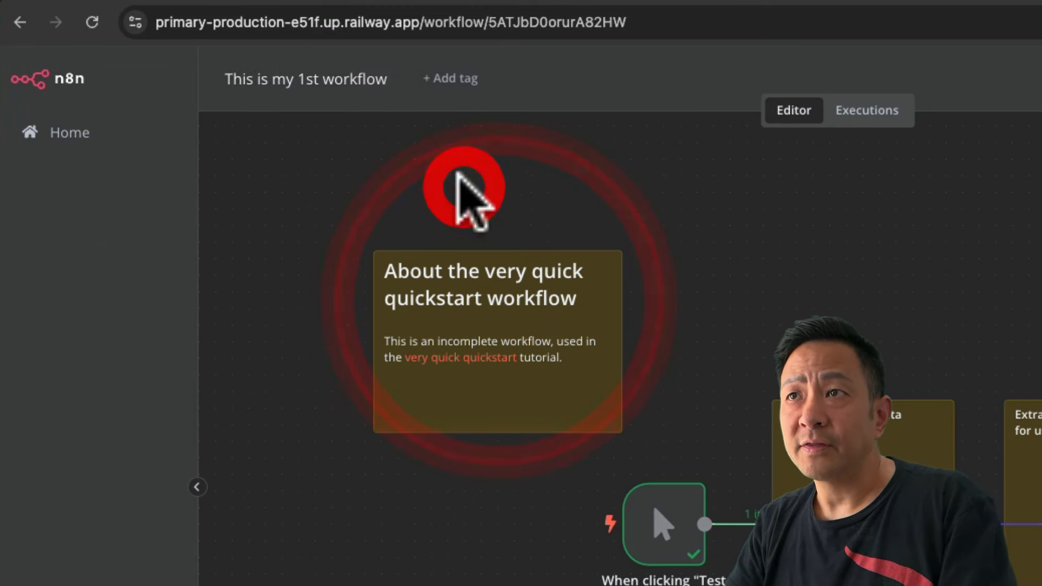
# - Create a tag named tutorial and assign it to the workflow
pyautogui.click(455, 82)
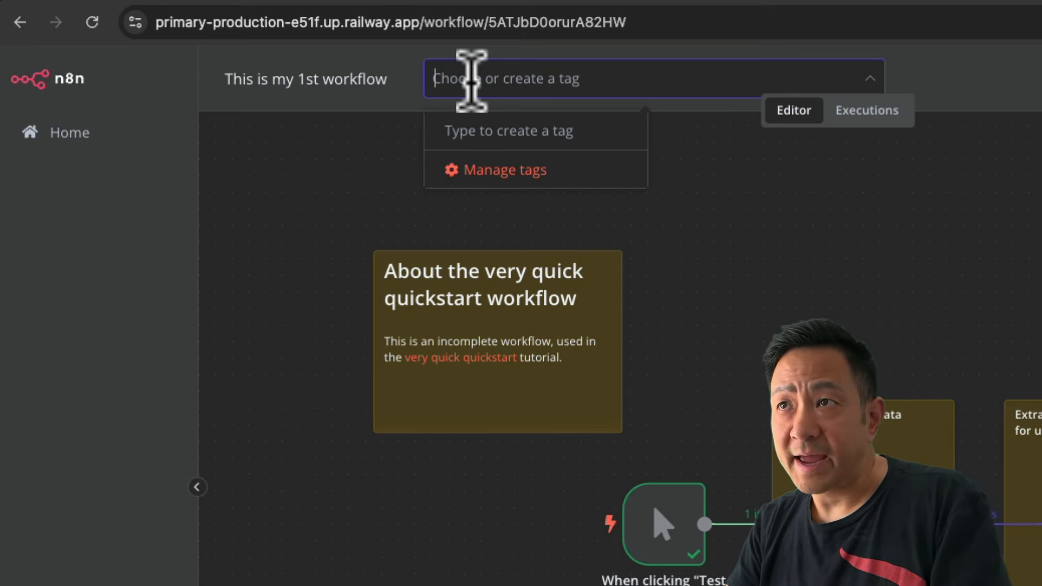
pyautogui.write('t')
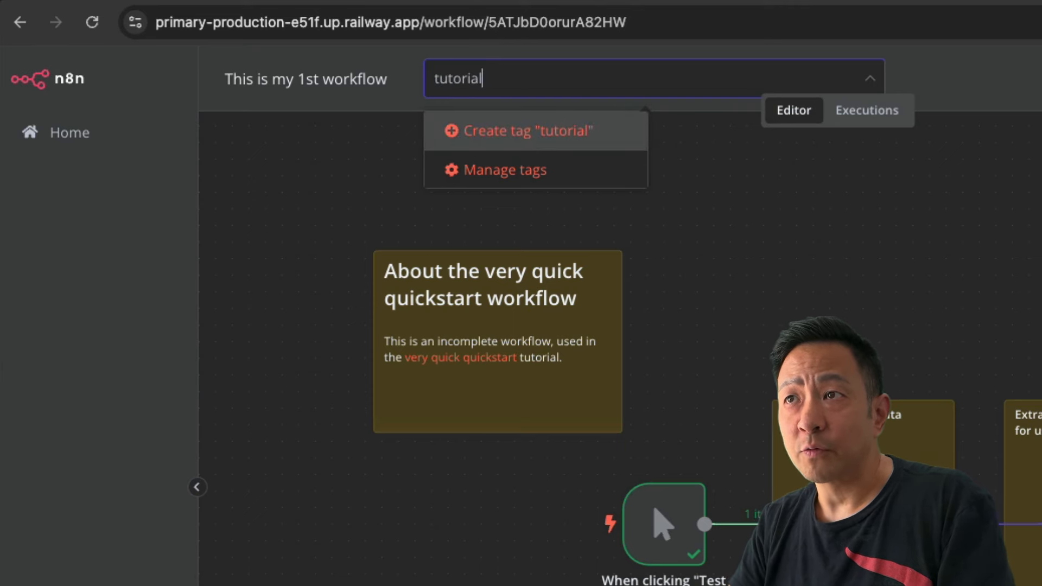
pyautogui.write('utorial')
pyautogui.press('Return')
pyautogui.click(349, 199)
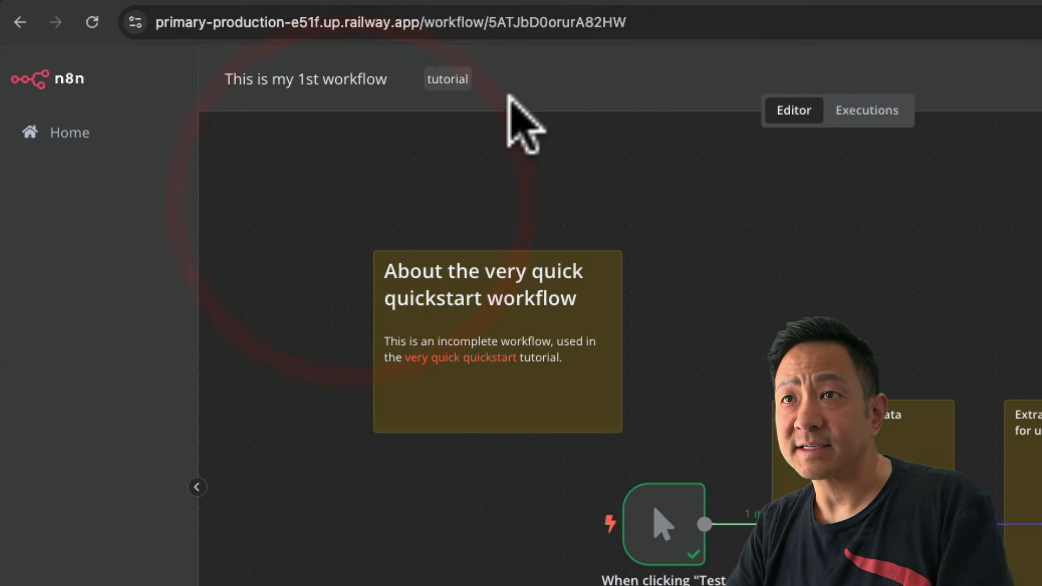
# - Look up the workflow in the Home list by filtering on the tutorial tag and, with the filter removed, by searching for "1st"
pyautogui.click(68, 144)
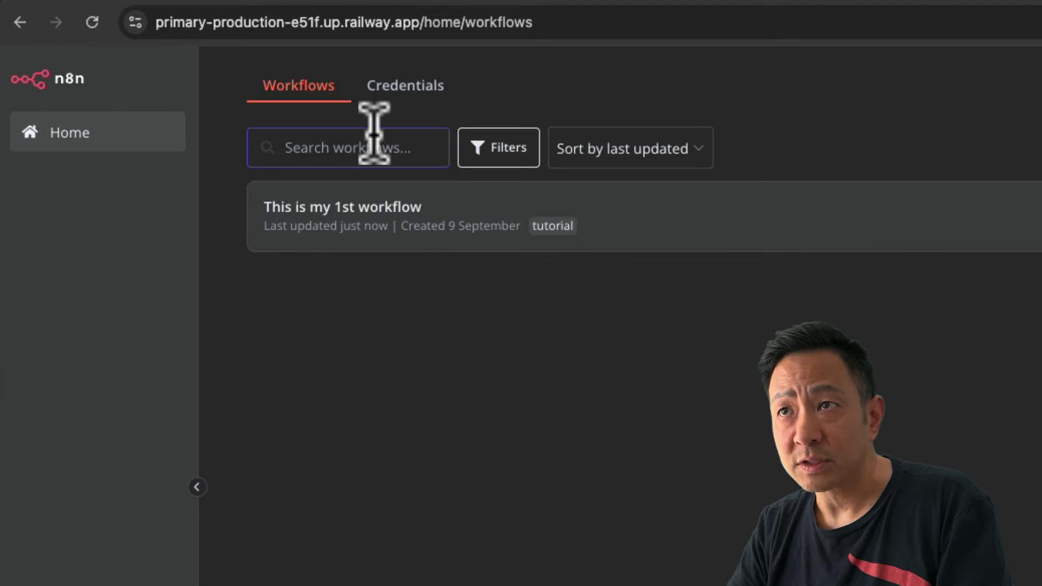
pyautogui.click(508, 152)
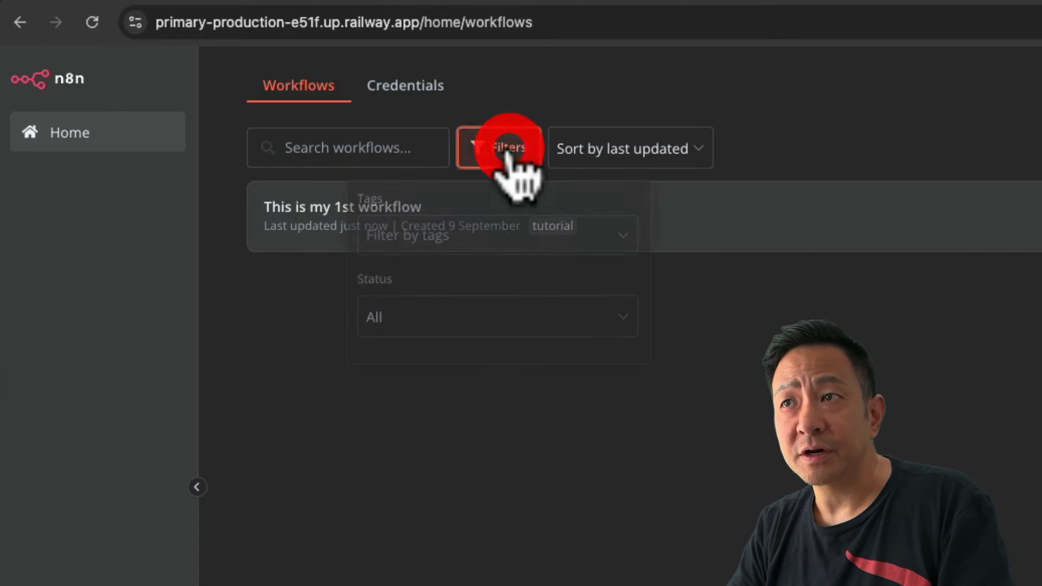
pyautogui.click(502, 236)
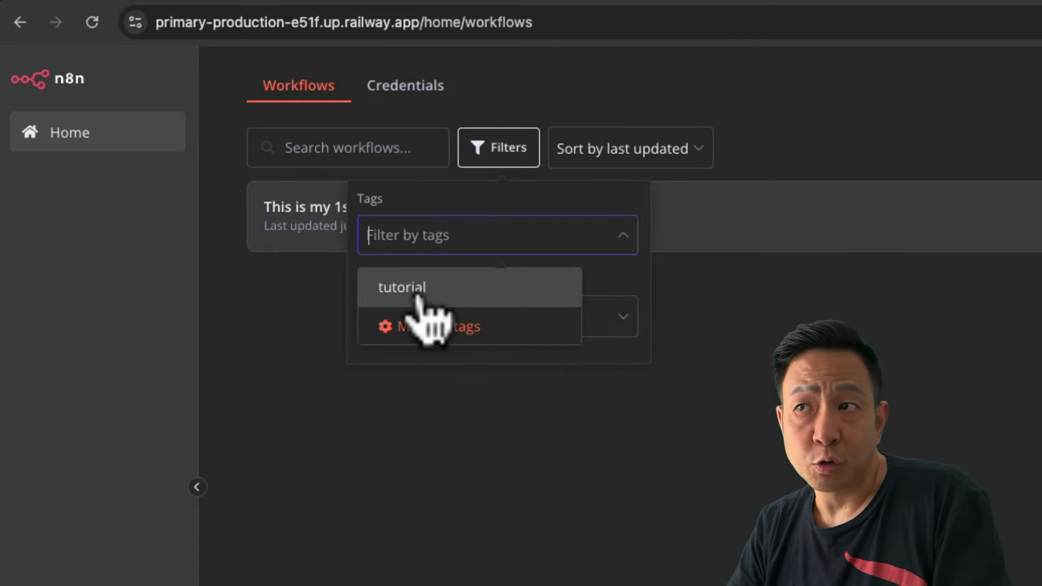
pyautogui.click(417, 290)
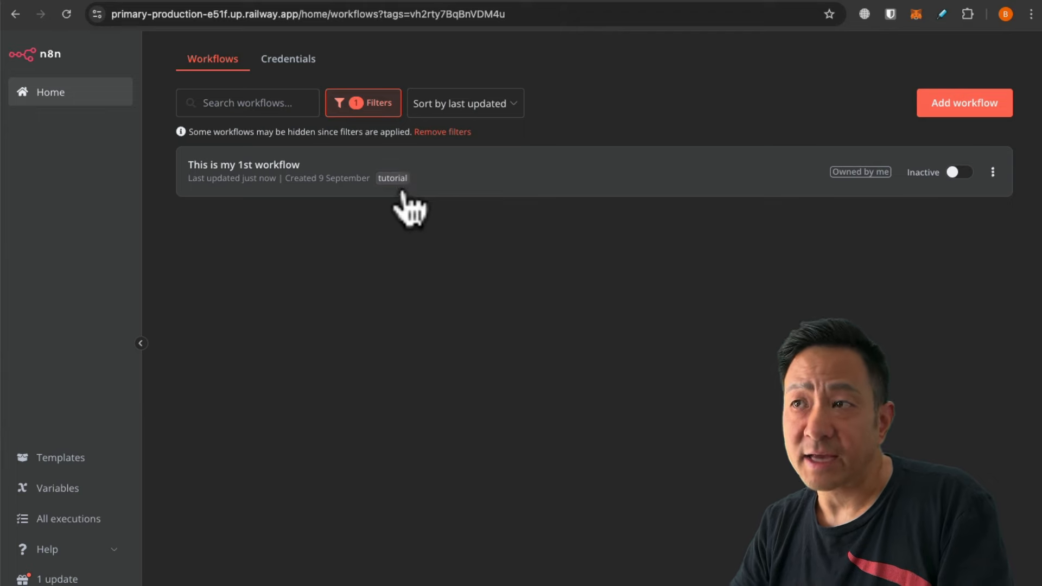
pyautogui.click(274, 221)
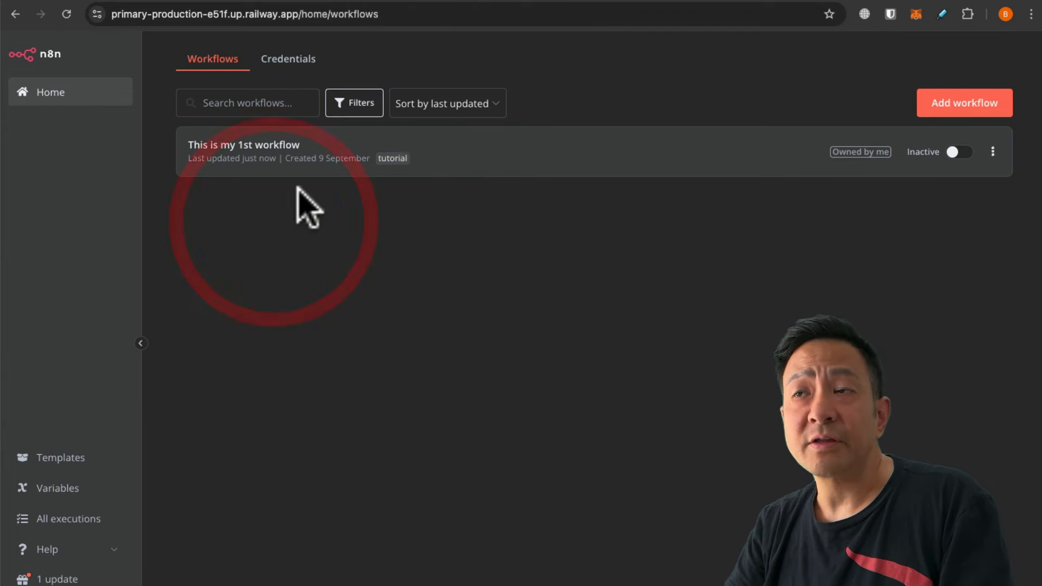
pyautogui.click(255, 105)
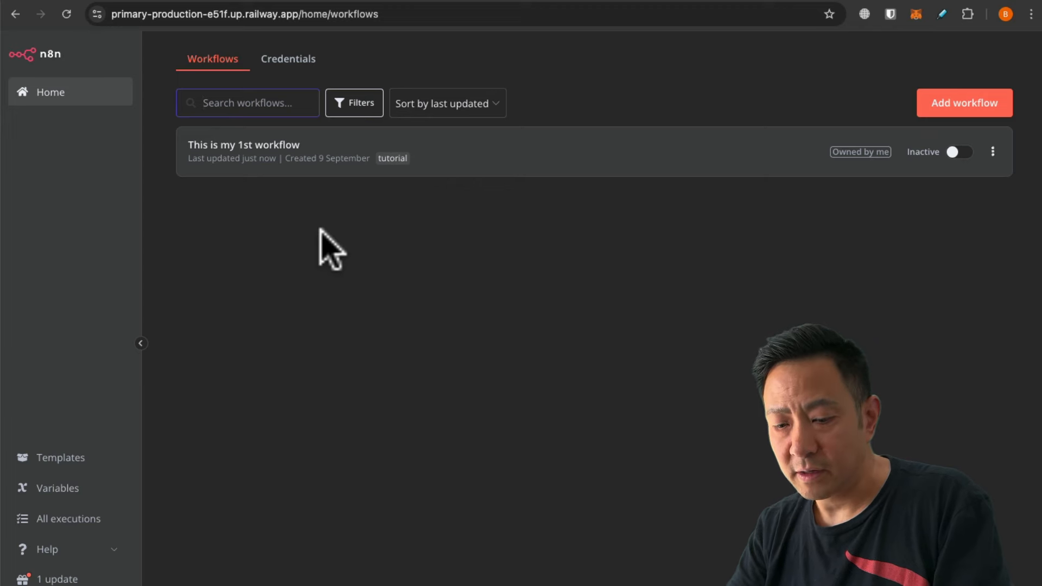
pyautogui.write('1st')
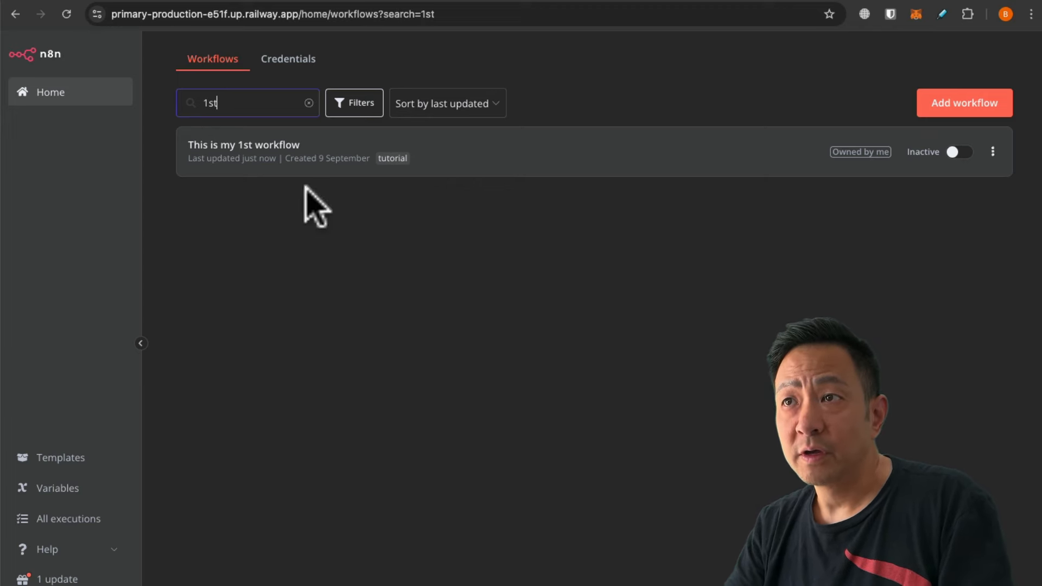